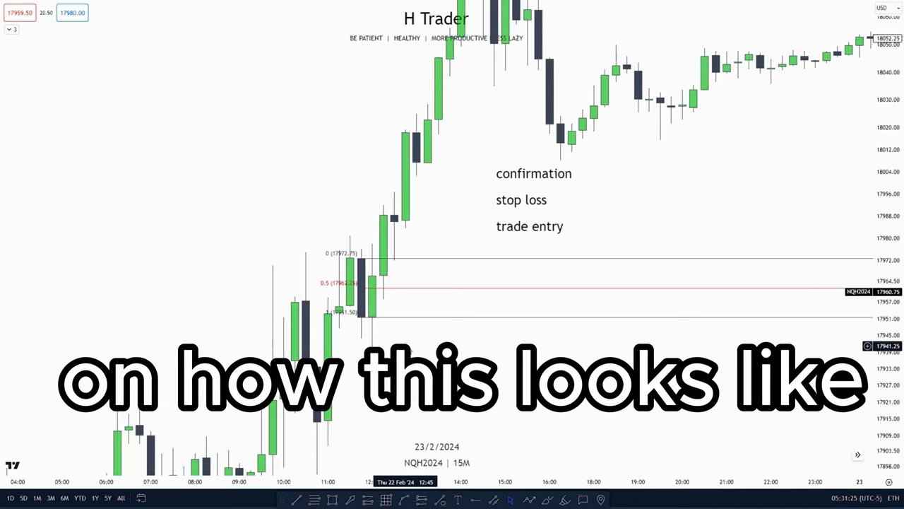
- Draw a Fibonacci retracement from 17914.00 to 17957.50 over the 10:30 and 10:45 down candles, and delete it
{"action": "left_click_drag", "start_coordinate": [407, 346], "coordinate": [428, 276]}
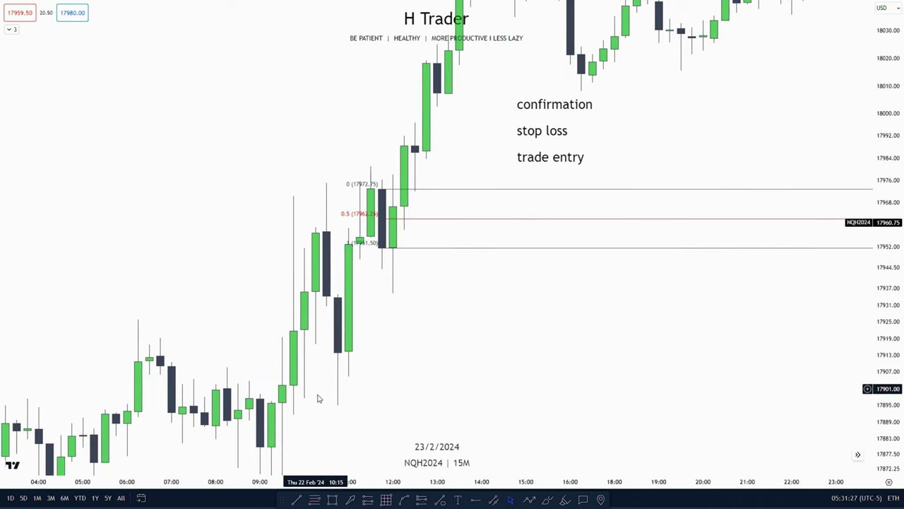
{"action": "left_click", "coordinate": [316, 499]}
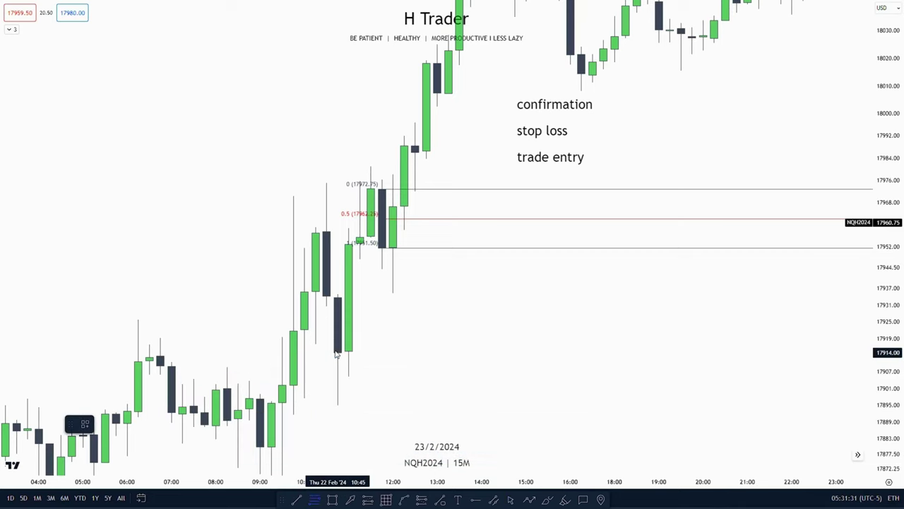
{"action": "left_click", "coordinate": [338, 353]}
{"action": "left_click", "coordinate": [327, 235]}
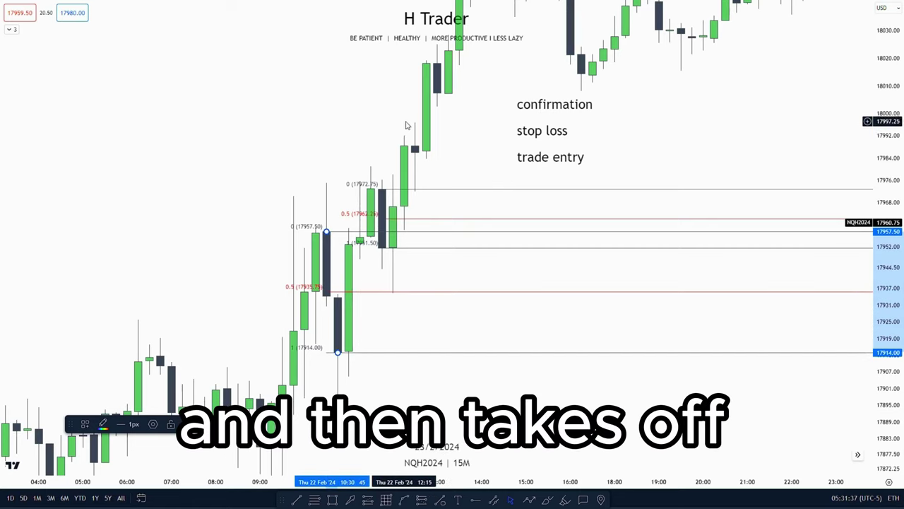
{"action": "key", "text": "Delete"}
{"action": "left_click_drag", "start_coordinate": [439, 320], "coordinate": [433, 396]}
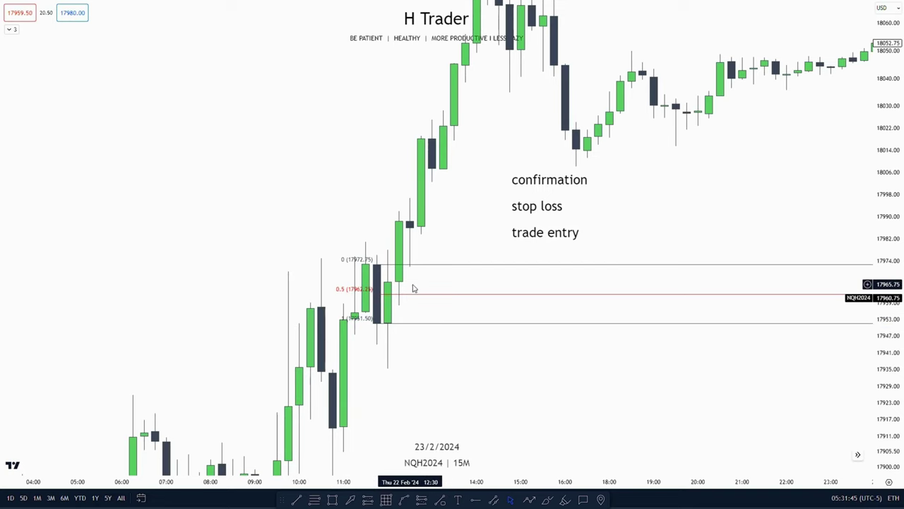
{"action": "left_click_drag", "start_coordinate": [413, 285], "coordinate": [403, 296]}
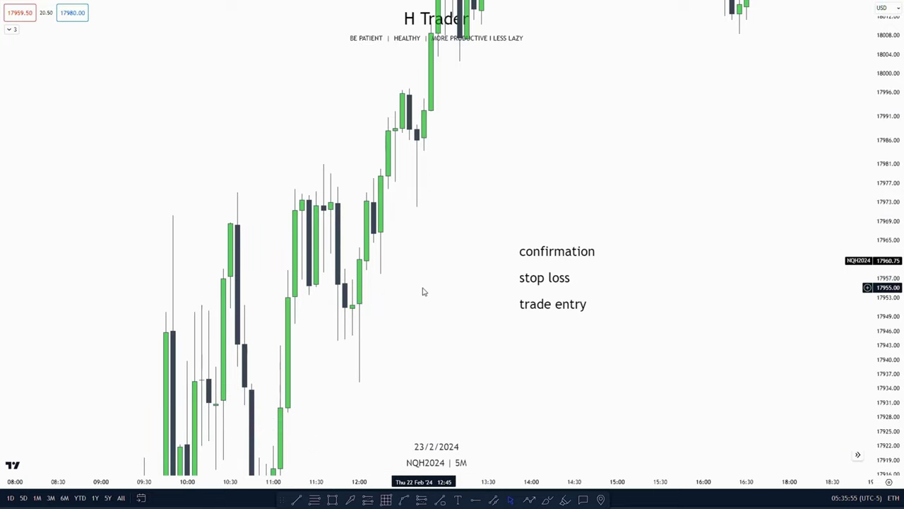
- Draw a Fibonacci retracement over the 12:10 down candle's body on the 5-minute chart, from 17966.50 to 17973.00, and delete it
{"action": "left_click_drag", "start_coordinate": [428, 282], "coordinate": [478, 311]}
{"action": "scroll", "coordinate": [495, 308], "scroll_direction": "up", "scroll_amount": 2}
{"action": "left_click_drag", "start_coordinate": [884, 316], "coordinate": [874, 256]}
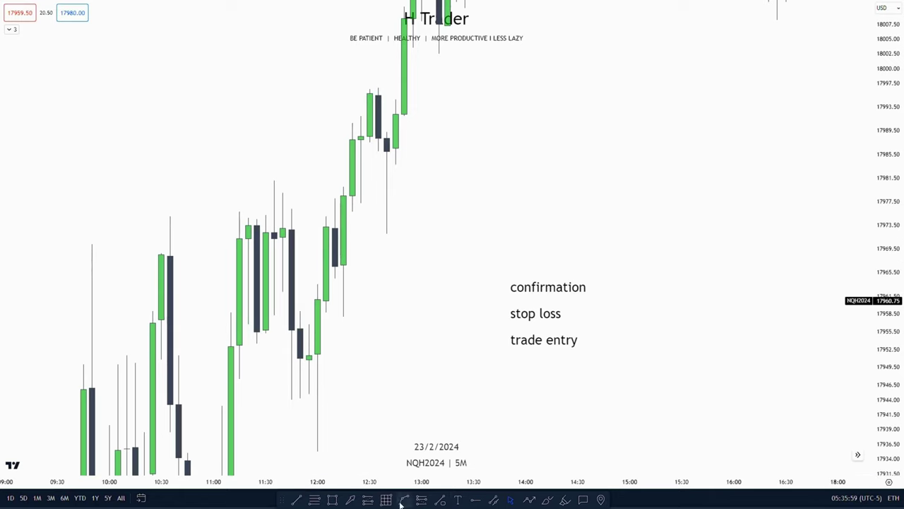
{"action": "left_click", "coordinate": [314, 499]}
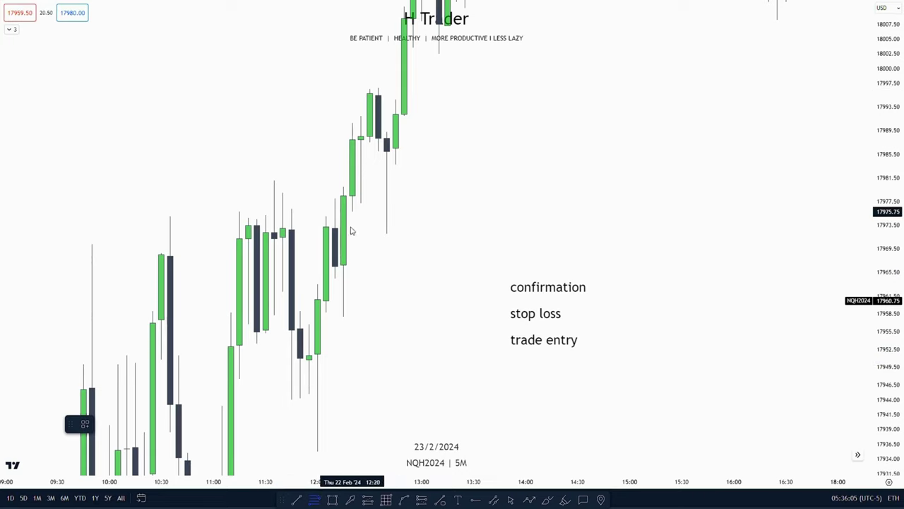
{"action": "left_click", "coordinate": [335, 265]}
{"action": "left_click", "coordinate": [334, 229]}
{"action": "left_click", "coordinate": [438, 203]}
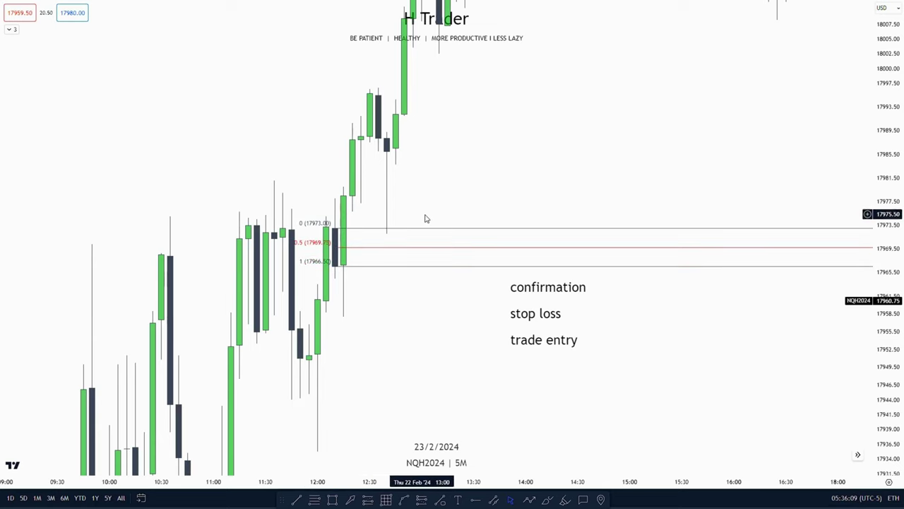
{"action": "left_click", "coordinate": [393, 234]}
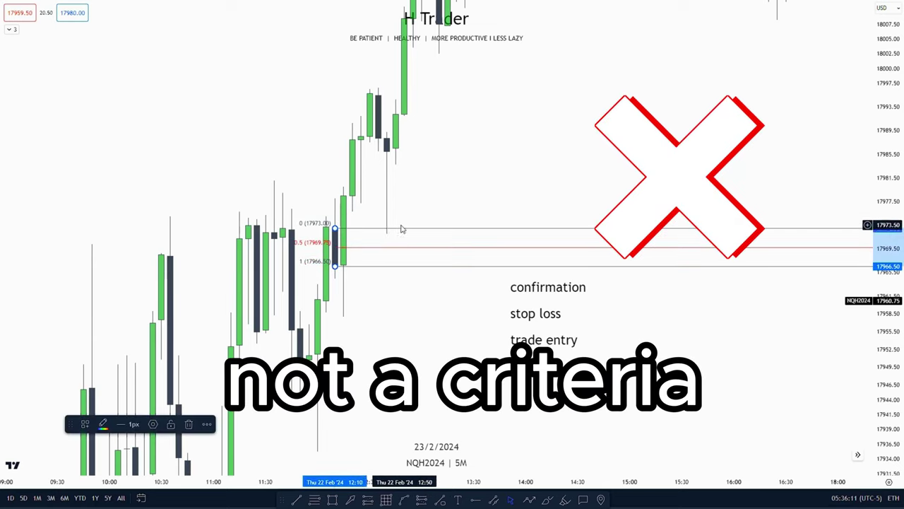
{"action": "key", "text": "Delete"}
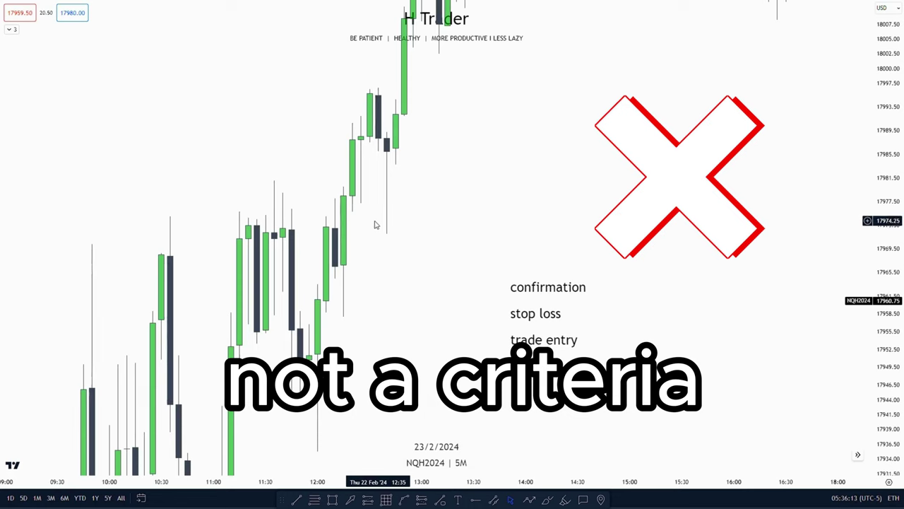
- Examine where the long horizontal level at 17554.25 starts and how price trades around it on 13 February
{"action": "left_click_drag", "start_coordinate": [375, 224], "coordinate": [351, 304]}
{"action": "left_click_drag", "start_coordinate": [475, 121], "coordinate": [515, 58]}
{"action": "left_click_drag", "start_coordinate": [447, 222], "coordinate": [488, 173]}
{"action": "scroll", "coordinate": [463, 182], "scroll_direction": "up", "scroll_amount": 1}
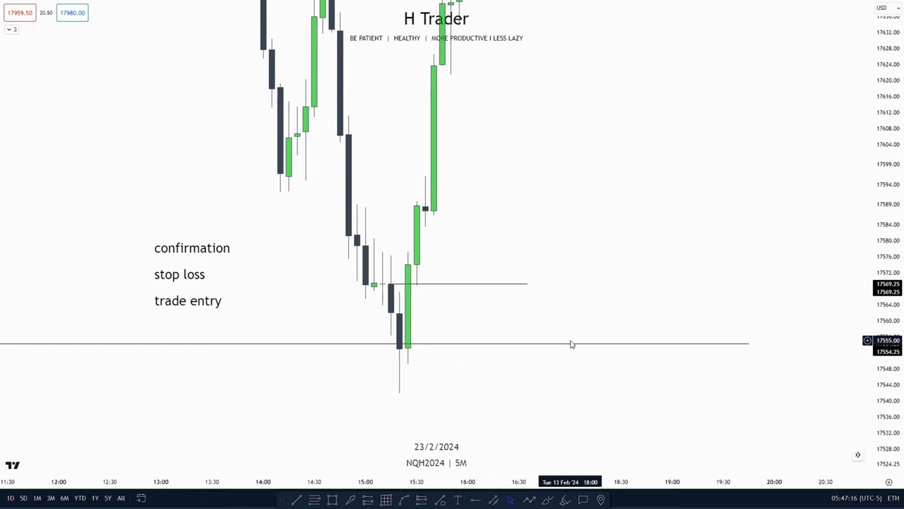
{"action": "scroll", "coordinate": [601, 325], "scroll_direction": "down", "scroll_amount": 10}
{"action": "scroll", "coordinate": [673, 324], "scroll_direction": "down", "scroll_amount": 3}
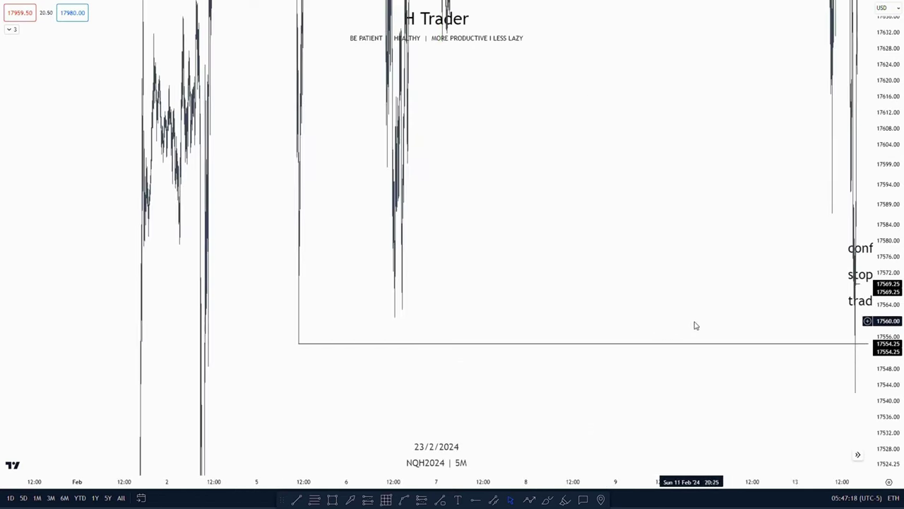
{"action": "scroll", "coordinate": [721, 322], "scroll_direction": "up", "scroll_amount": 12}
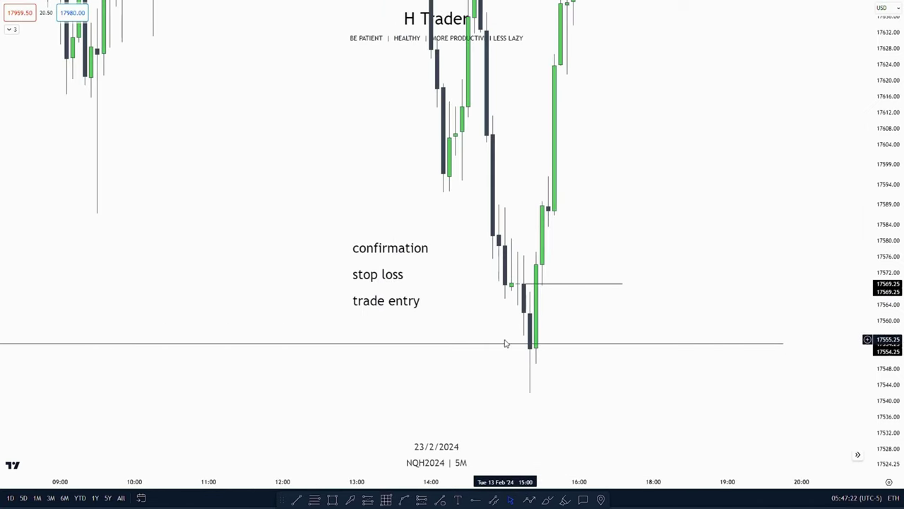
{"action": "scroll", "coordinate": [495, 332], "scroll_direction": "up", "scroll_amount": 2}
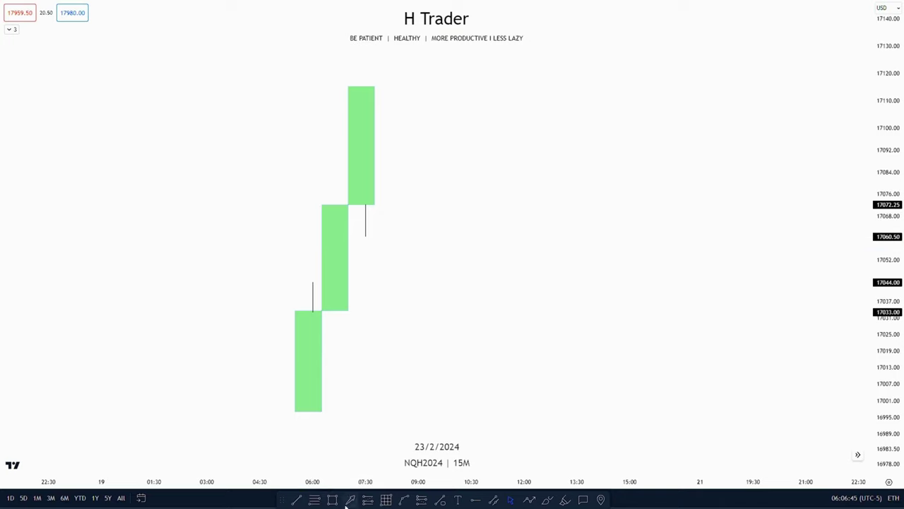
- Draw a rectangle from the first green candle's upper wick tip at 17044.00 across the gap between the two wicks
{"action": "key", "text": "alt+shift+r"}
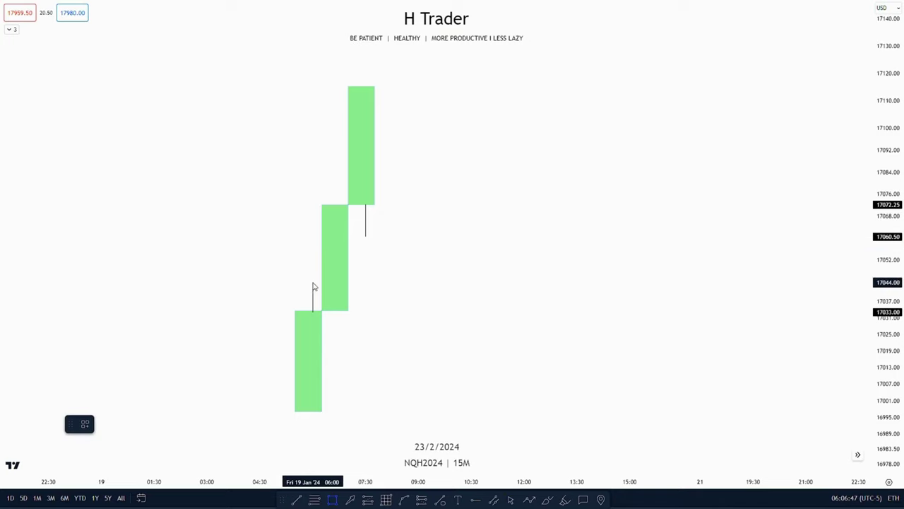
{"action": "mouse_move", "coordinate": [313, 282]}
{"action": "left_mouse_down"}
{"action": "mouse_move", "coordinate": [374, 243]}
{"action": "mouse_move", "coordinate": [366, 236]}
{"action": "mouse_move", "coordinate": [630, 258]}
{"action": "left_mouse_up"}
{"action": "left_click", "coordinate": [177, 256]}
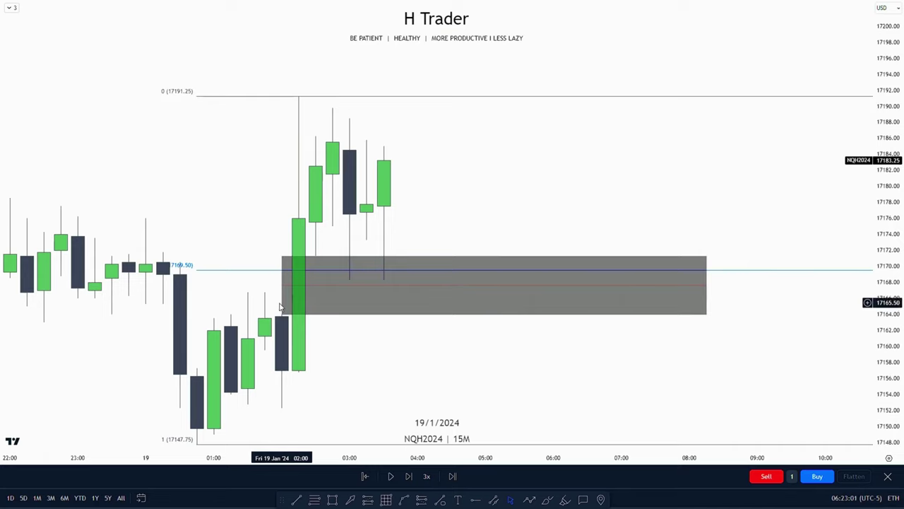
- Highlight the shaded gap zone and the Fibonacci retracement overlapping it on the 19 January chart, and clear the selection
{"action": "left_click", "coordinate": [321, 261]}
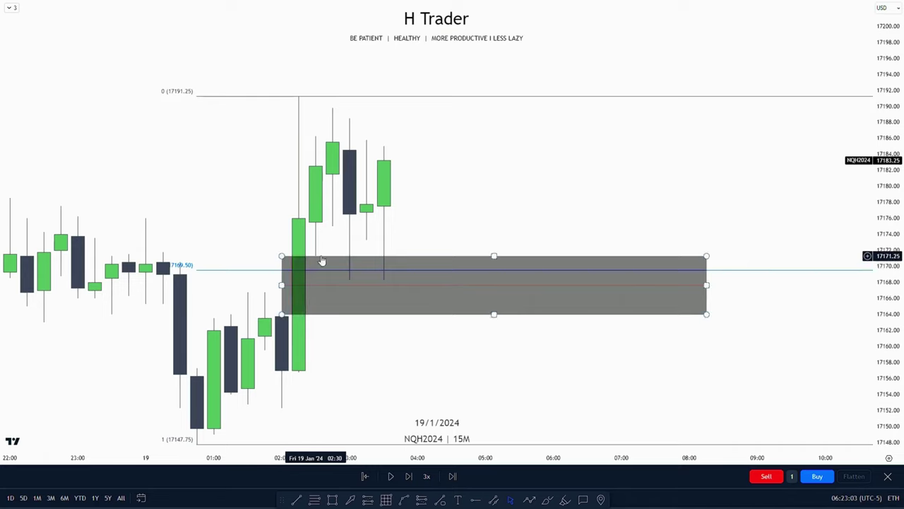
{"action": "left_click", "coordinate": [180, 265]}
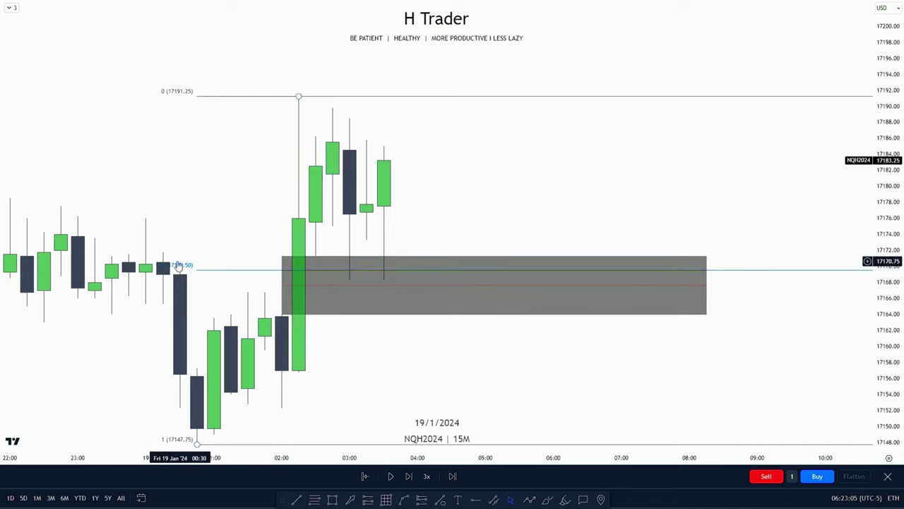
{"action": "left_click", "coordinate": [387, 359]}
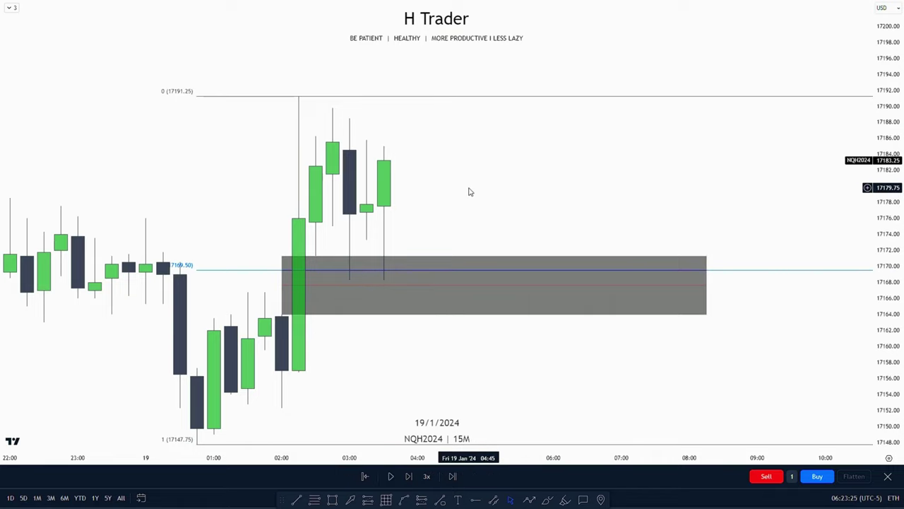
- Play the bar replay forward beyond the 03:30 candle on the 19 January 15-minute chart
{"action": "left_click_drag", "start_coordinate": [457, 188], "coordinate": [451, 232]}
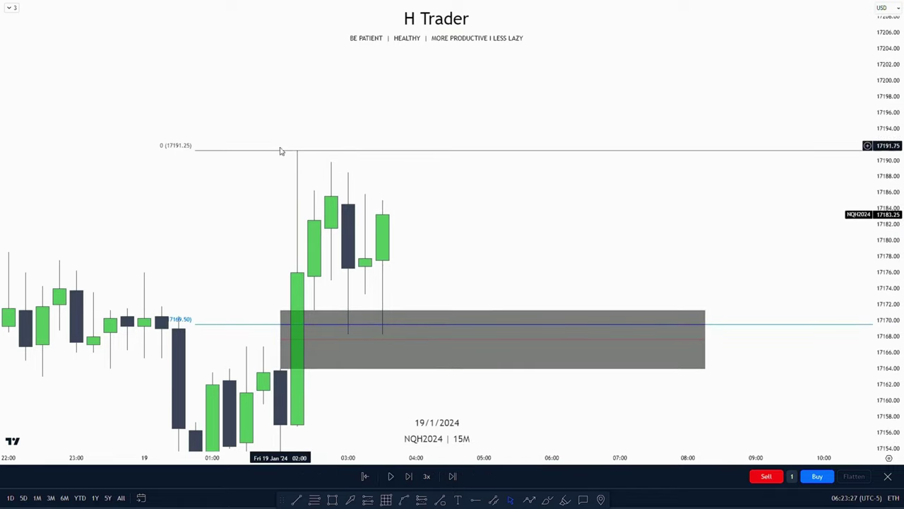
{"action": "left_click_drag", "start_coordinate": [878, 177], "coordinate": [855, 249]}
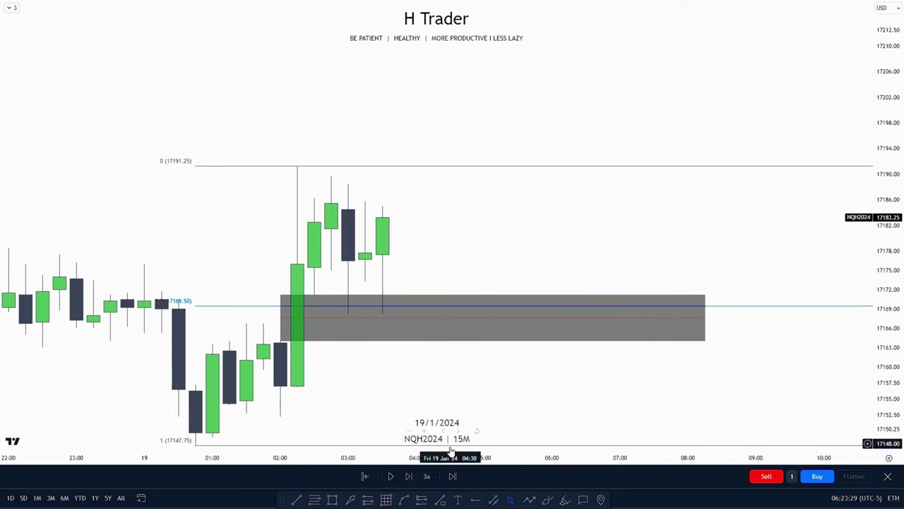
{"action": "left_click", "coordinate": [391, 486]}
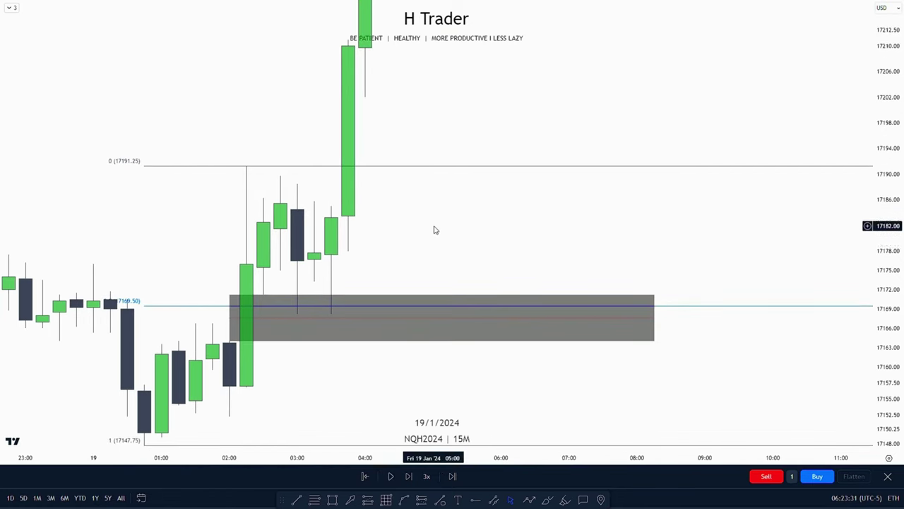
{"action": "left_click_drag", "start_coordinate": [444, 199], "coordinate": [443, 275]}
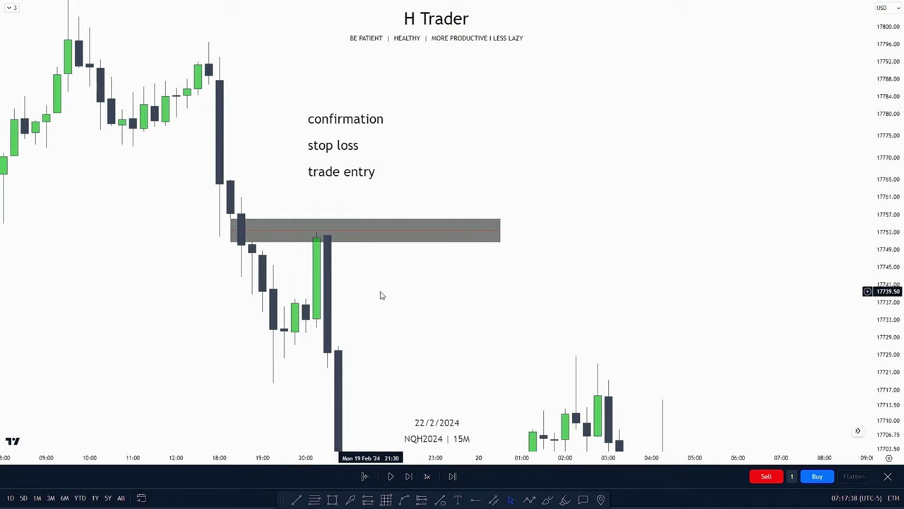
- Draw a gap rectangle between 17722.00 and 17690.00, starting at 20:30 on 19 February and extending to about 06:15 the following day
{"action": "left_click", "coordinate": [334, 500]}
{"action": "mouse_move", "coordinate": [226, 244]}
{"action": "left_mouse_down"}
{"action": "mouse_move", "coordinate": [243, 261]}
{"action": "mouse_move", "coordinate": [584, 252]}
{"action": "mouse_move", "coordinate": [572, 253]}
{"action": "left_mouse_up"}
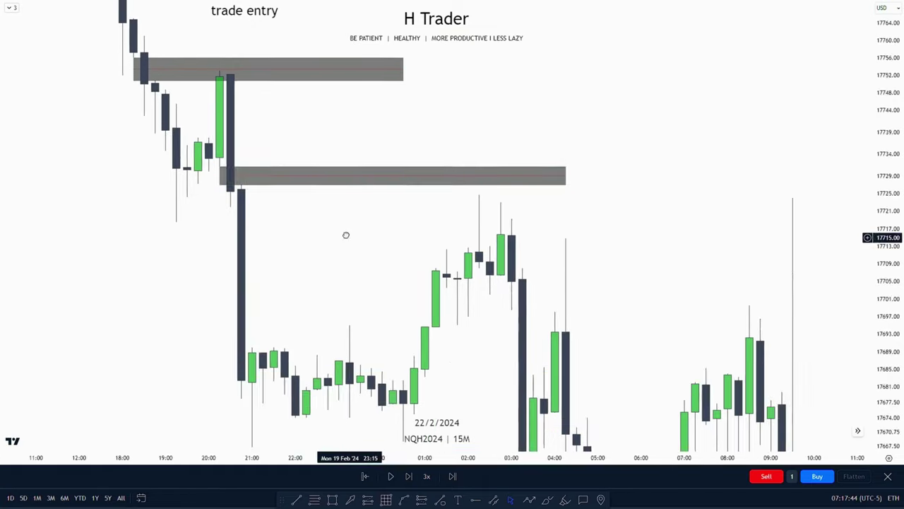
{"action": "left_click_drag", "start_coordinate": [218, 176], "coordinate": [248, 338]}
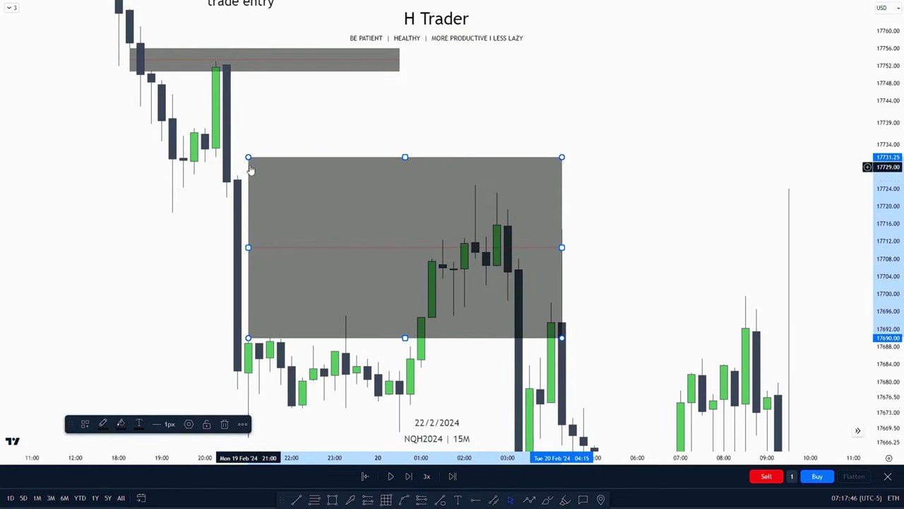
{"action": "left_click_drag", "start_coordinate": [246, 156], "coordinate": [226, 197]}
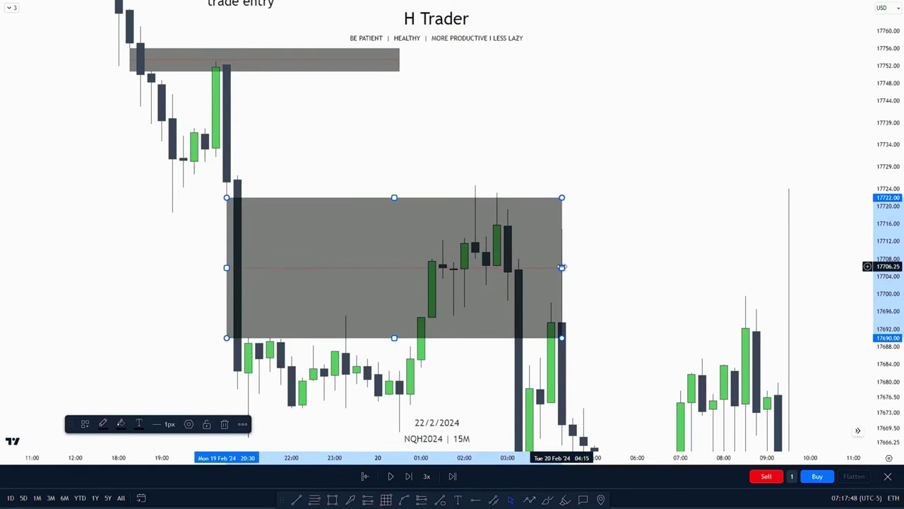
{"action": "left_click_drag", "start_coordinate": [561, 266], "coordinate": [657, 277]}
{"action": "left_click_drag", "start_coordinate": [354, 140], "coordinate": [372, 87]}
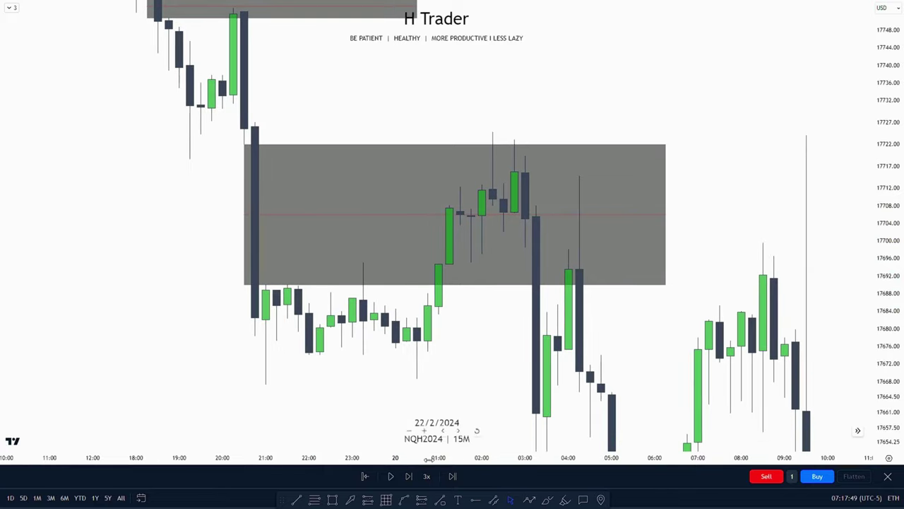
- Place a short position at 21:30 with its entry on the gap's lower edge at 17690.00 and its stop at 17753.00
{"action": "left_click", "coordinate": [424, 500]}
{"action": "left_click", "coordinate": [287, 285]}
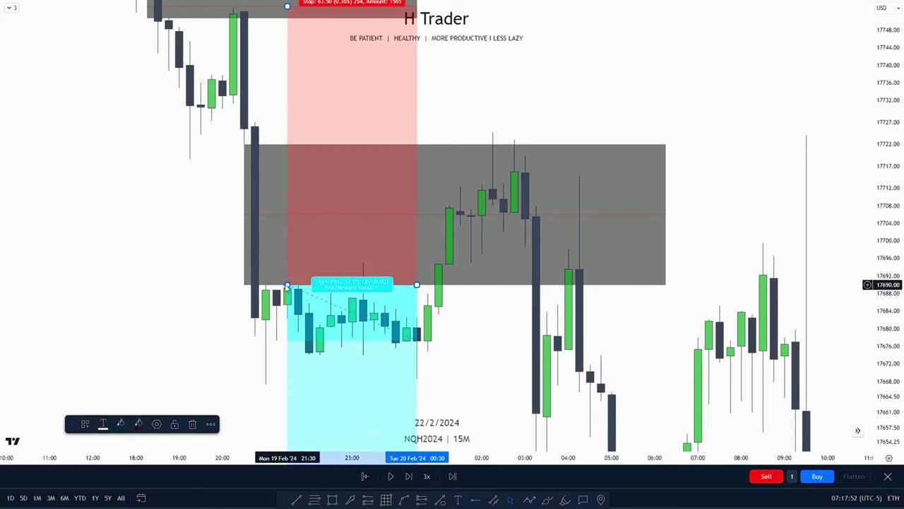
{"action": "left_click_drag", "start_coordinate": [480, 52], "coordinate": [495, 233]}
{"action": "left_click_drag", "start_coordinate": [302, 187], "coordinate": [244, 184]}
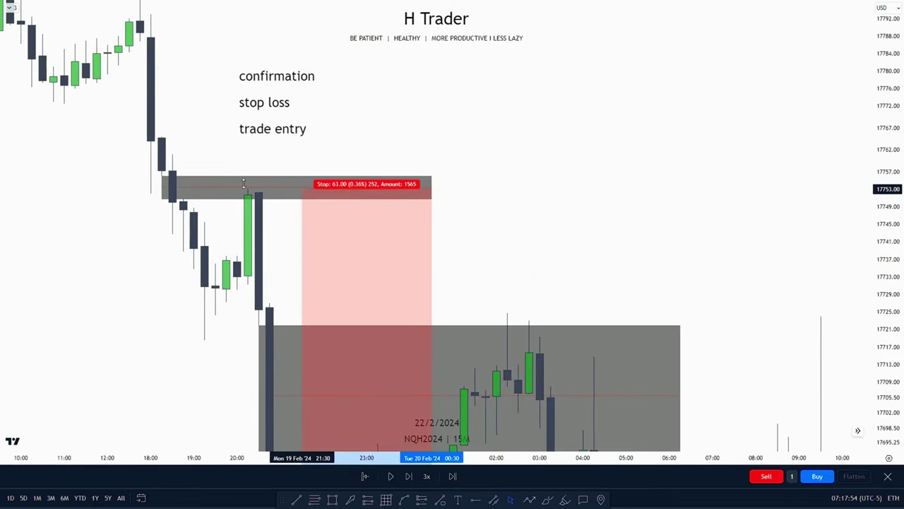
- Extend the short position's profit target down toward the swing low of 21 February
{"action": "left_click_drag", "start_coordinate": [498, 189], "coordinate": [494, 165]}
{"action": "left_click_drag", "start_coordinate": [888, 152], "coordinate": [888, 381]}
{"action": "scroll", "coordinate": [743, 383], "scroll_direction": "down", "scroll_amount": 5}
{"action": "left_click_drag", "start_coordinate": [888, 261], "coordinate": [888, 354]}
{"action": "scroll", "coordinate": [737, 356], "scroll_direction": "down", "scroll_amount": 4}
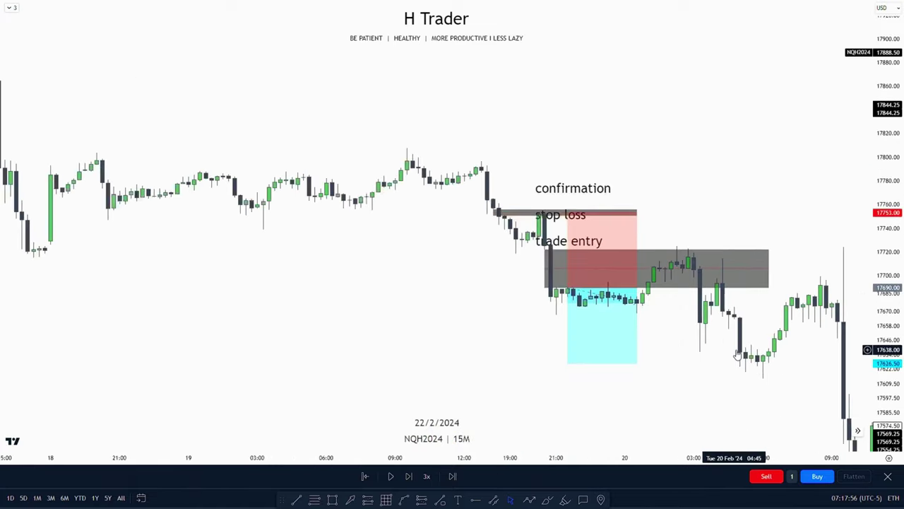
{"action": "left_click_drag", "start_coordinate": [737, 355], "coordinate": [520, 260]}
{"action": "left_click_drag", "start_coordinate": [902, 175], "coordinate": [902, 306]}
{"action": "scroll", "coordinate": [679, 382], "scroll_direction": "down", "scroll_amount": 15}
{"action": "left_click_drag", "start_coordinate": [672, 367], "coordinate": [510, 315]}
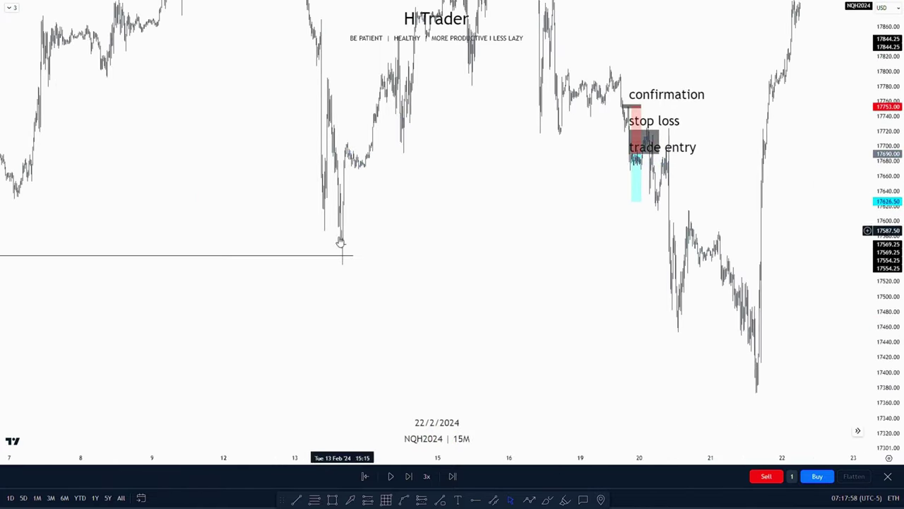
{"action": "left_click_drag", "start_coordinate": [604, 198], "coordinate": [374, 380]}
{"action": "left_click_drag", "start_coordinate": [888, 318], "coordinate": [888, 212]}
{"action": "scroll", "coordinate": [700, 271], "scroll_direction": "up", "scroll_amount": 3}
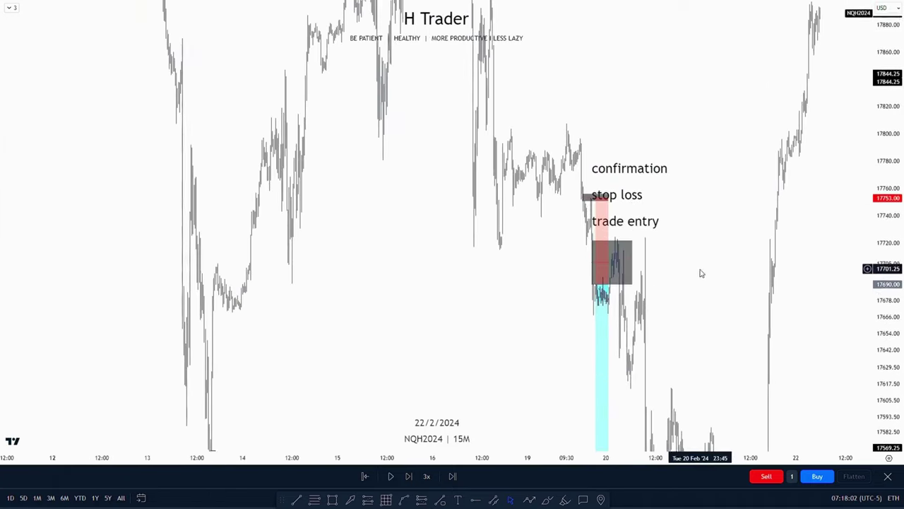
- Examine the short position's stop level against the upper shaded gap and the preceding swing high
{"action": "left_click_drag", "start_coordinate": [701, 270], "coordinate": [789, 302]}
{"action": "left_click_drag", "start_coordinate": [886, 262], "coordinate": [886, 178]}
{"action": "scroll", "coordinate": [782, 233], "scroll_direction": "up", "scroll_amount": 6}
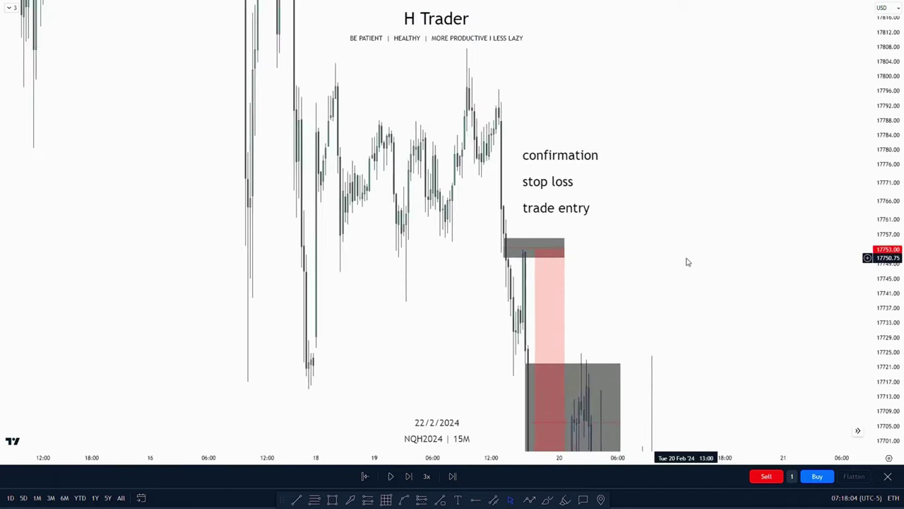
{"action": "left_click_drag", "start_coordinate": [501, 285], "coordinate": [661, 234]}
{"action": "left_click_drag", "start_coordinate": [880, 283], "coordinate": [869, 186]}
{"action": "scroll", "coordinate": [634, 228], "scroll_direction": "up", "scroll_amount": 4}
{"action": "scroll", "coordinate": [501, 228], "scroll_direction": "up", "scroll_amount": 2}
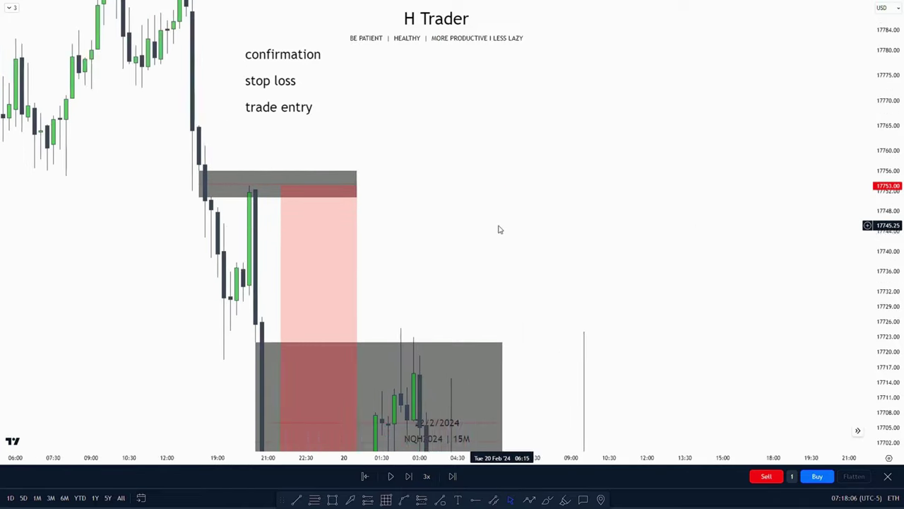
{"action": "left_click_drag", "start_coordinate": [433, 196], "coordinate": [555, 215]}
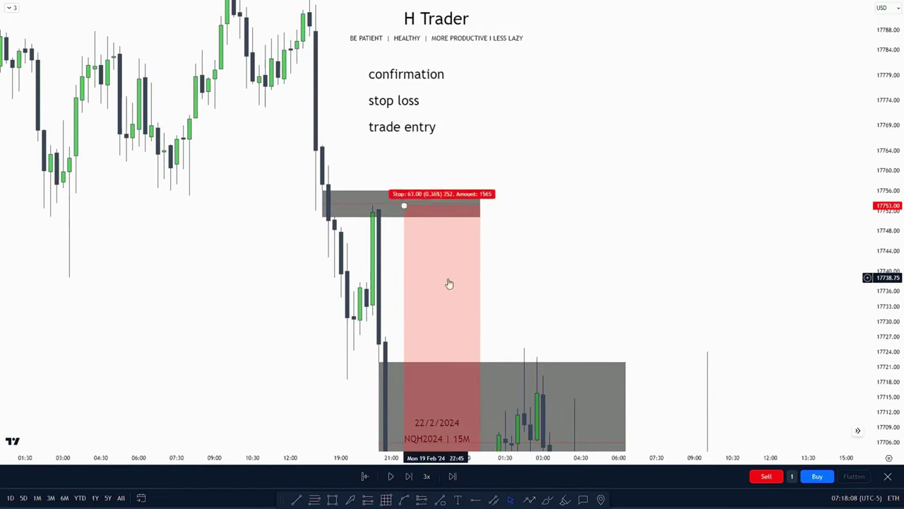
- Examine price movement around the short position, from its entry and stop area through to the 22 February candles
{"action": "left_click_drag", "start_coordinate": [844, 219], "coordinate": [808, 134]}
{"action": "left_click_drag", "start_coordinate": [883, 131], "coordinate": [869, 378]}
{"action": "scroll", "coordinate": [474, 327], "scroll_direction": "down", "scroll_amount": 13}
{"action": "left_click_drag", "start_coordinate": [526, 434], "coordinate": [421, 114]}
{"action": "scroll", "coordinate": [481, 155], "scroll_direction": "down", "scroll_amount": 1}
{"action": "scroll", "coordinate": [478, 155], "scroll_direction": "down", "scroll_amount": 1}
{"action": "left_click_drag", "start_coordinate": [467, 199], "coordinate": [244, 320]}
{"action": "left_click_drag", "start_coordinate": [385, 215], "coordinate": [373, 342]}
{"action": "scroll", "coordinate": [373, 343], "scroll_direction": "right", "scroll_amount": 10}
{"action": "scroll", "coordinate": [370, 317], "scroll_direction": "left", "scroll_amount": 3}
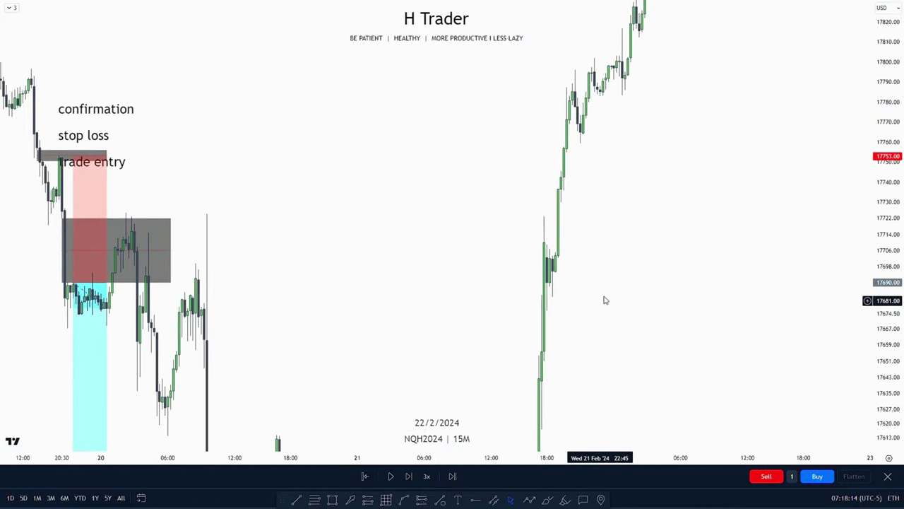
{"action": "left_click_drag", "start_coordinate": [465, 304], "coordinate": [498, 240]}
{"action": "mouse_move", "coordinate": [883, 241]}
{"action": "left_mouse_down"}
{"action": "mouse_move", "coordinate": [883, 417]}
{"action": "mouse_move", "coordinate": [891, 226]}
{"action": "left_mouse_up"}
{"action": "scroll", "coordinate": [714, 412], "scroll_direction": "down", "scroll_amount": 2}
{"action": "left_click_drag", "start_coordinate": [556, 226], "coordinate": [659, 282]}
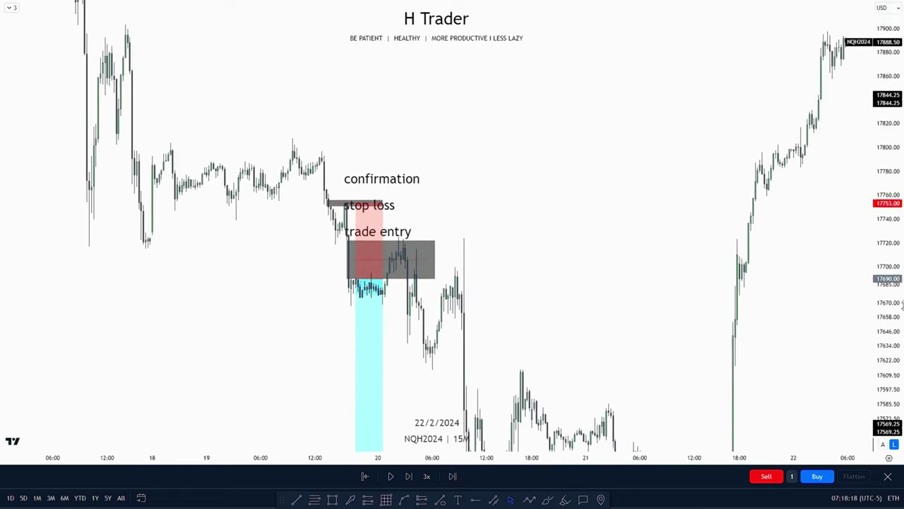
{"action": "left_click_drag", "start_coordinate": [888, 332], "coordinate": [888, 227]}
{"action": "scroll", "coordinate": [576, 228], "scroll_direction": "up", "scroll_amount": 2}
{"action": "scroll", "coordinate": [575, 227], "scroll_direction": "up", "scroll_amount": 1}
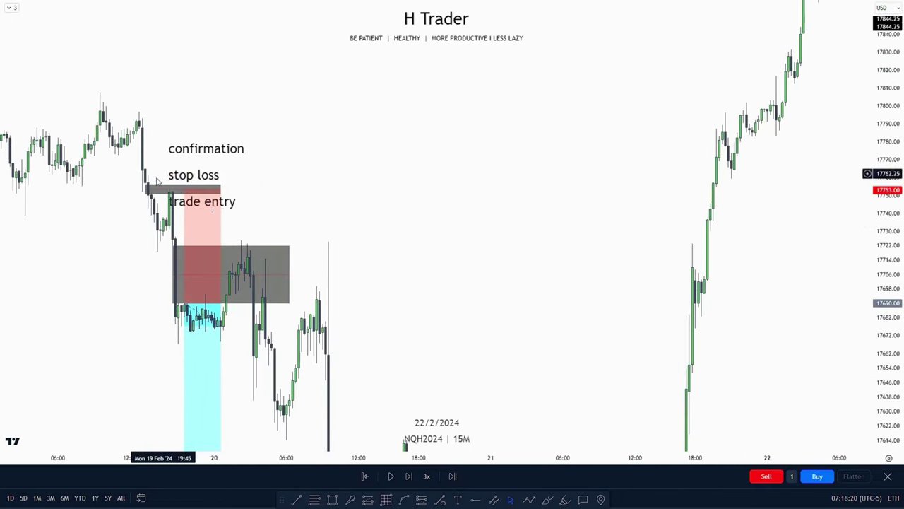
- Move the confirmation, stop loss and trade entry note higher on the chart, clear of the short position
{"action": "left_click", "coordinate": [220, 125]}
{"action": "left_click_drag", "start_coordinate": [220, 125], "coordinate": [225, 79]}
{"action": "left_click", "coordinate": [379, 177]}
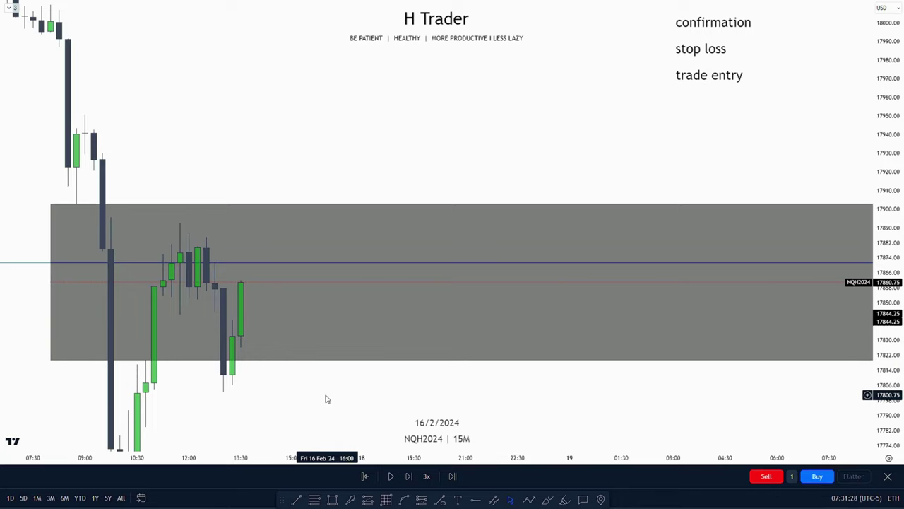
- Play the bar replay forward to the 14:15 candle on 16 February
{"action": "left_click", "coordinate": [390, 477]}
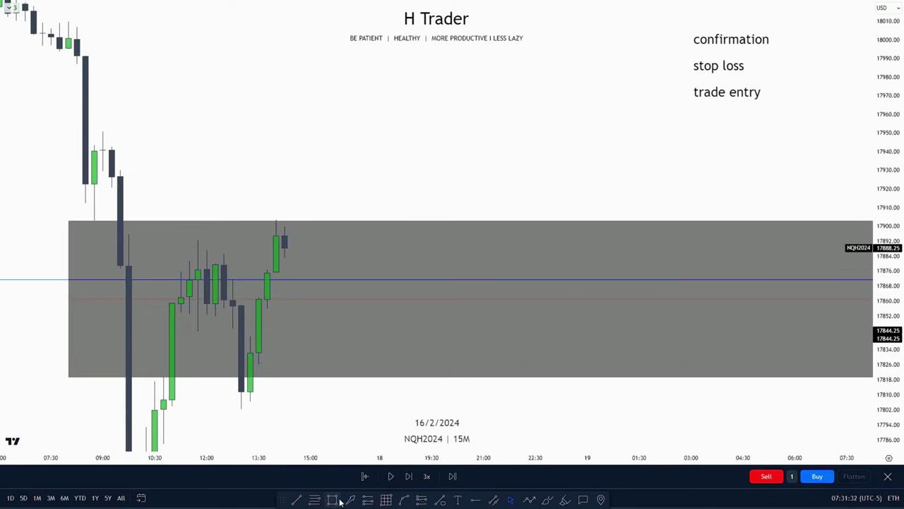
- Draw a gap rectangle between 17920.50 and 17895.75, starting at 09:15 on 16 February and extending to about 18:15 on 18 February
{"action": "left_click", "coordinate": [336, 500]}
{"action": "left_click", "coordinate": [113, 188]}
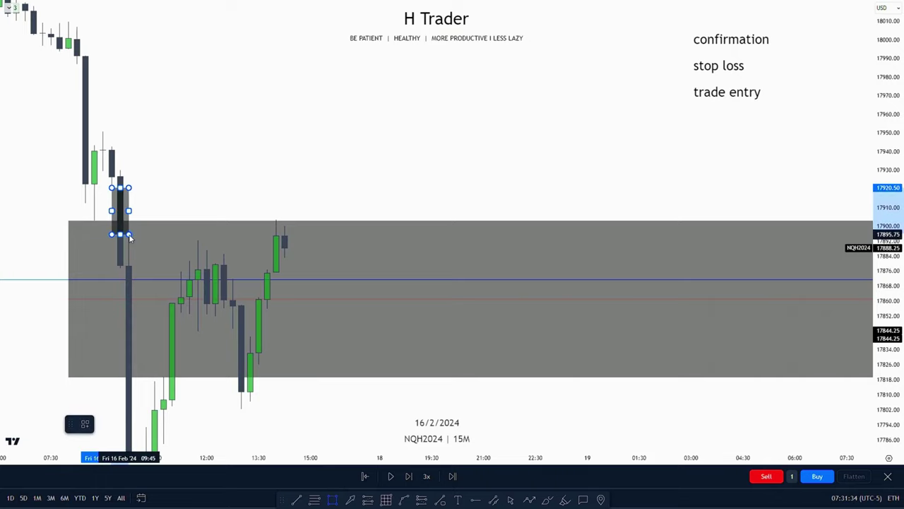
{"action": "left_click", "coordinate": [128, 233]}
{"action": "left_click_drag", "start_coordinate": [129, 210], "coordinate": [389, 210]}
{"action": "left_click", "coordinate": [468, 168]}
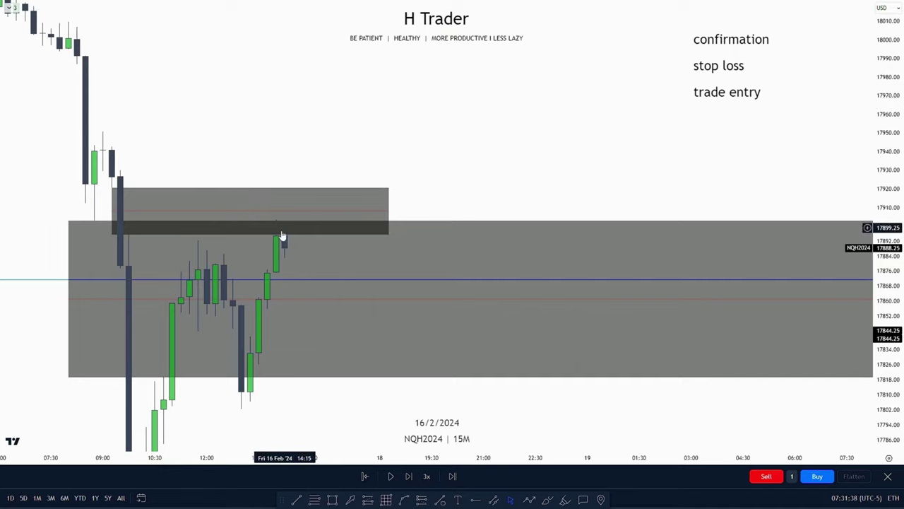
- Delete the small gap rectangle overlapping the top of the large shaded zone
{"action": "left_click_drag", "start_coordinate": [334, 422], "coordinate": [333, 381]}
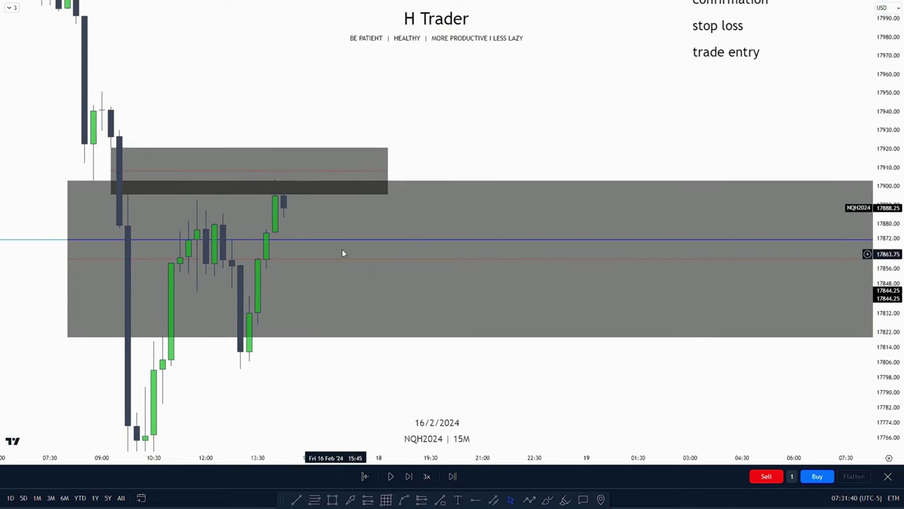
{"action": "left_click", "coordinate": [386, 193]}
{"action": "key", "text": "Delete"}
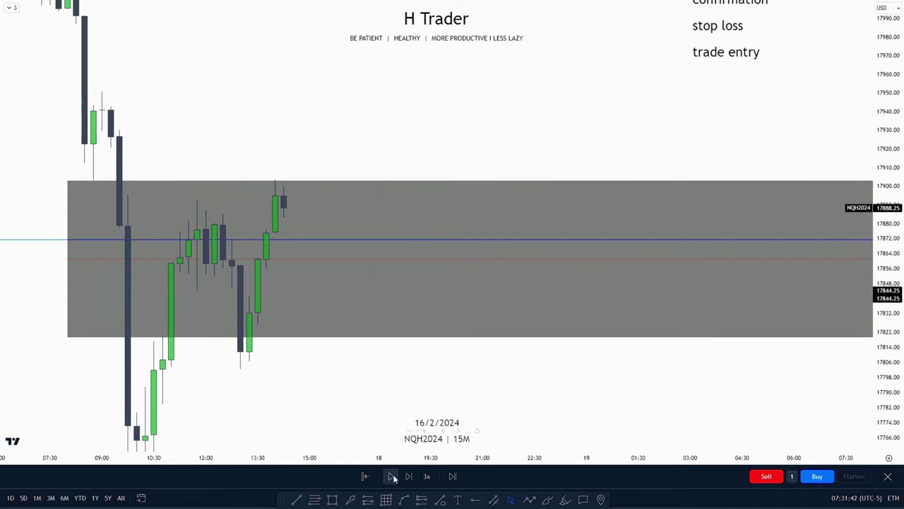
- Play the bar replay forward to the 15:00 candle on 16 February, then pause it
{"action": "left_click", "coordinate": [392, 477]}
{"action": "left_click", "coordinate": [393, 477]}
{"action": "left_click_drag", "start_coordinate": [347, 388], "coordinate": [407, 301]}
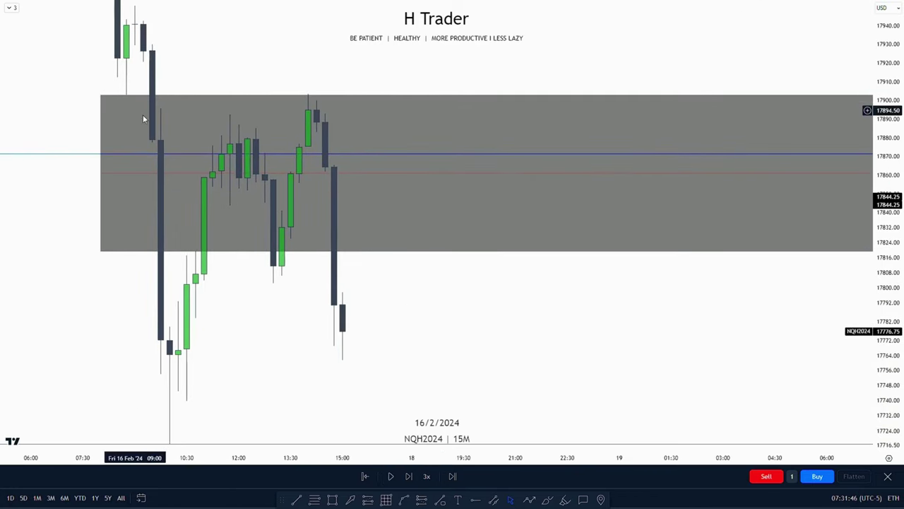
- Mark the broken swing low with a horizontal trend line at 17802.25 from 13:00 to 14:45
{"action": "left_click_drag", "start_coordinate": [396, 335], "coordinate": [389, 343]}
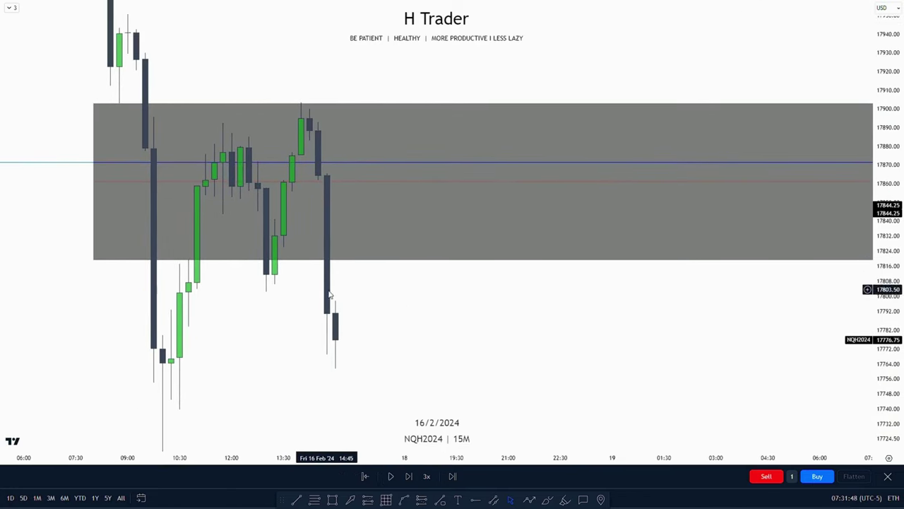
{"action": "left_click", "coordinate": [297, 500]}
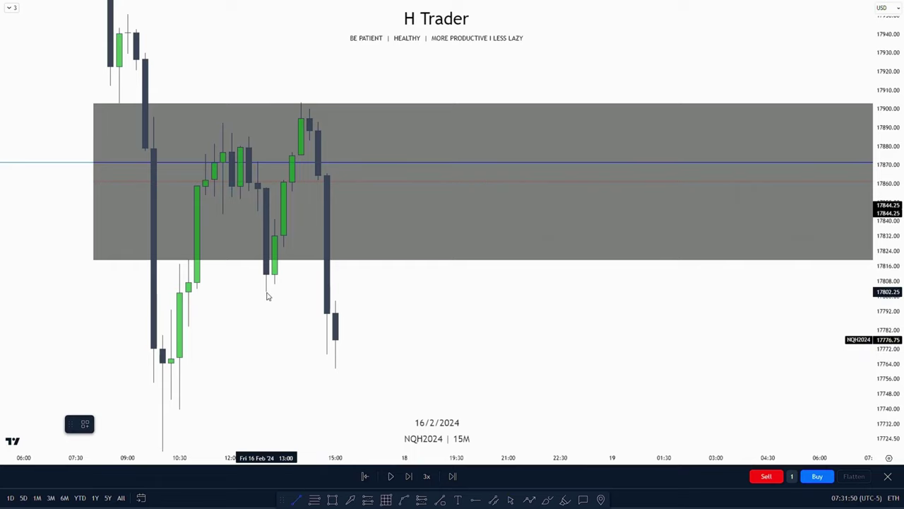
{"action": "left_click", "coordinate": [325, 303]}
{"action": "left_click_drag", "start_coordinate": [394, 303], "coordinate": [372, 351]}
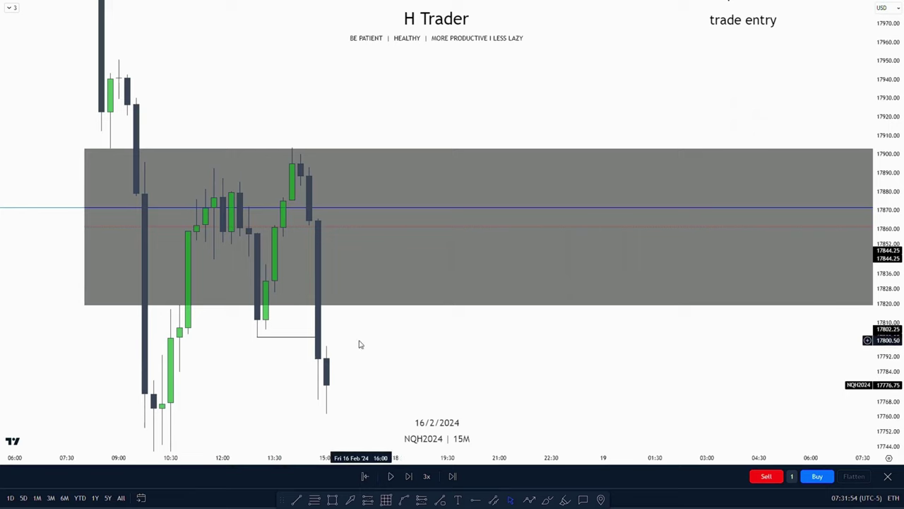
- Draw a gap rectangle between 17861.75 and 17797.50, starting at 14:30 on 16 February and extending to about 00:15 on 19 February
{"action": "left_click_drag", "start_coordinate": [358, 344], "coordinate": [316, 337]}
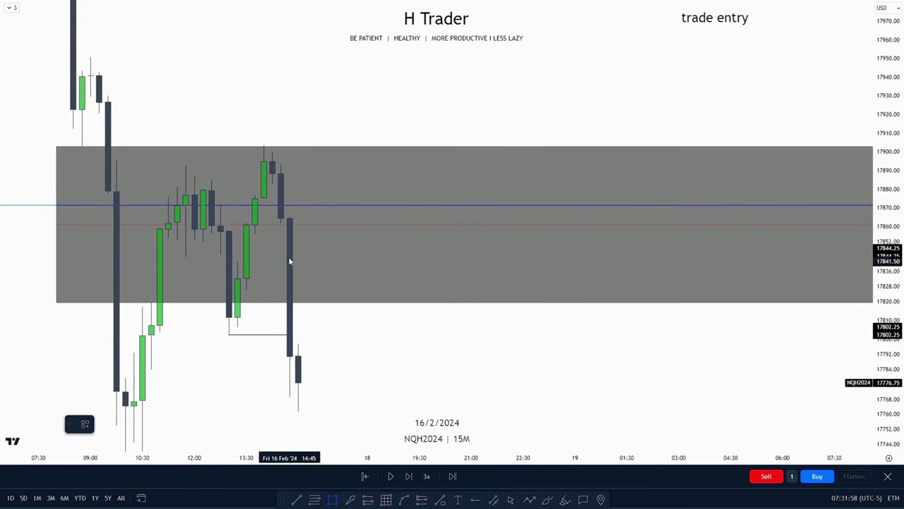
{"action": "left_click", "coordinate": [297, 343]}
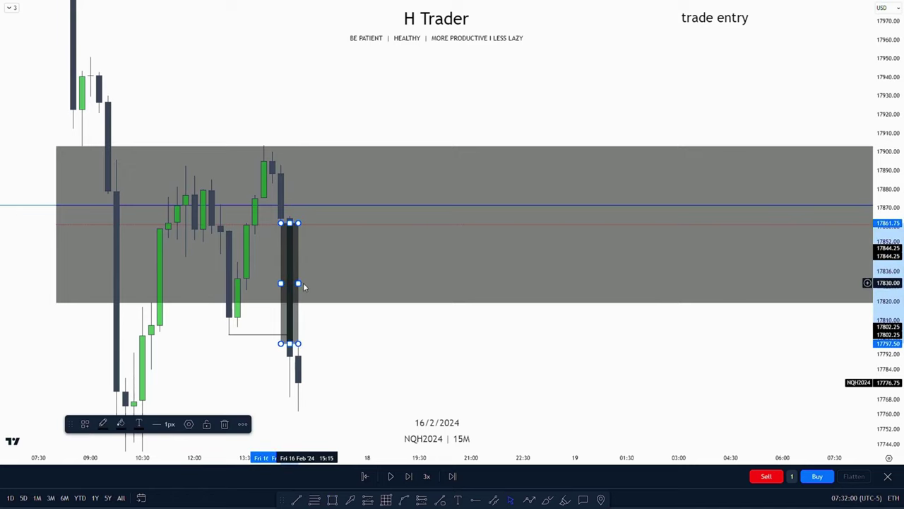
{"action": "left_click_drag", "start_coordinate": [298, 284], "coordinate": [584, 283]}
{"action": "left_click", "coordinate": [400, 389]}
- Delete the gap rectangle around the large bearish candle and the trend line at the broken swing low
{"action": "left_click_drag", "start_coordinate": [399, 389], "coordinate": [373, 359]}
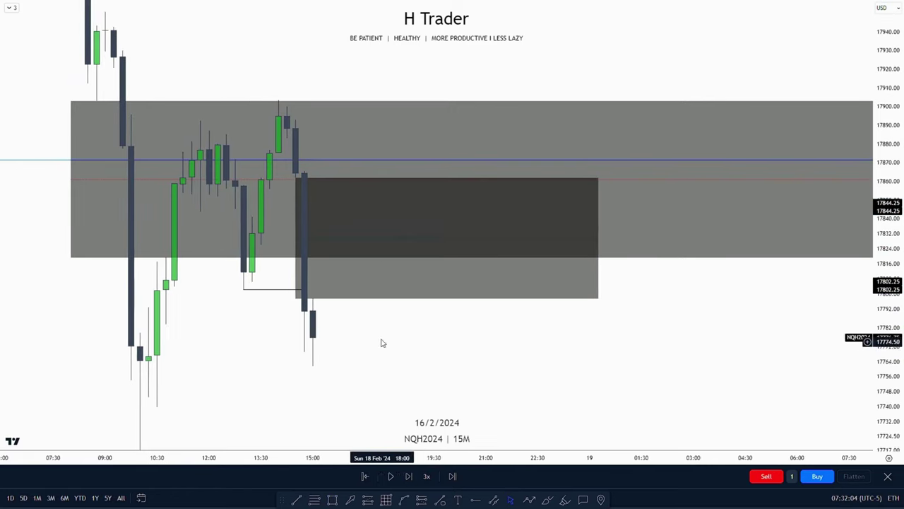
{"action": "left_click", "coordinate": [326, 296]}
{"action": "key", "text": "Delete"}
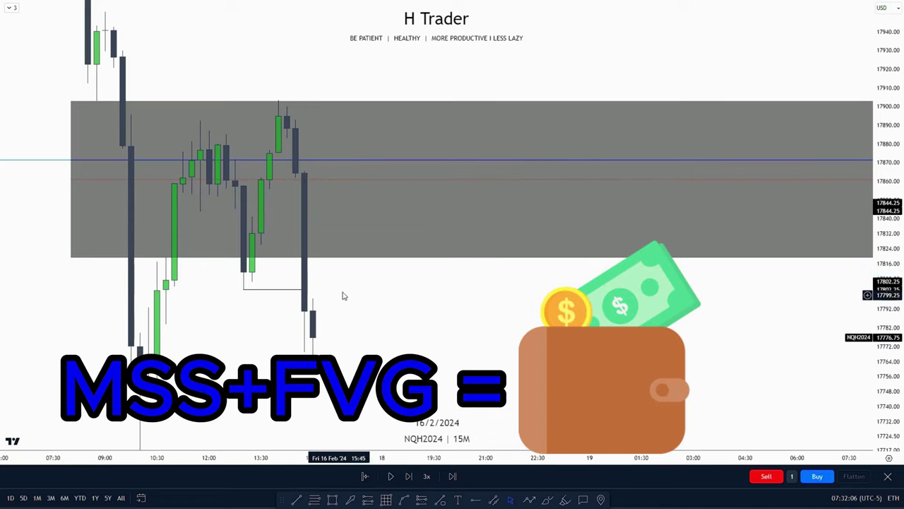
{"action": "left_click", "coordinate": [294, 290]}
{"action": "key", "text": "Delete"}
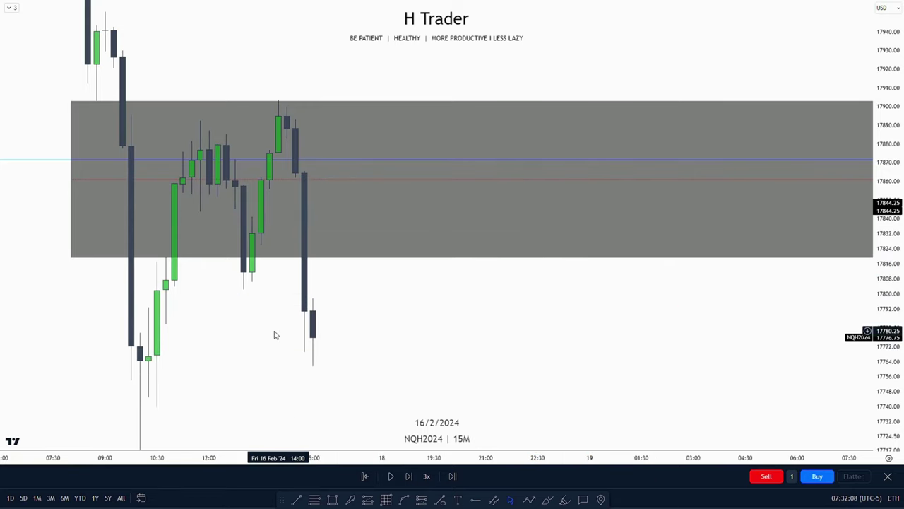
- Bring the 17716.50 low into view and resume the bar replay from the 15:00 candle
{"action": "left_click_drag", "start_coordinate": [376, 340], "coordinate": [400, 301]}
{"action": "left_click_drag", "start_coordinate": [415, 332], "coordinate": [411, 288]}
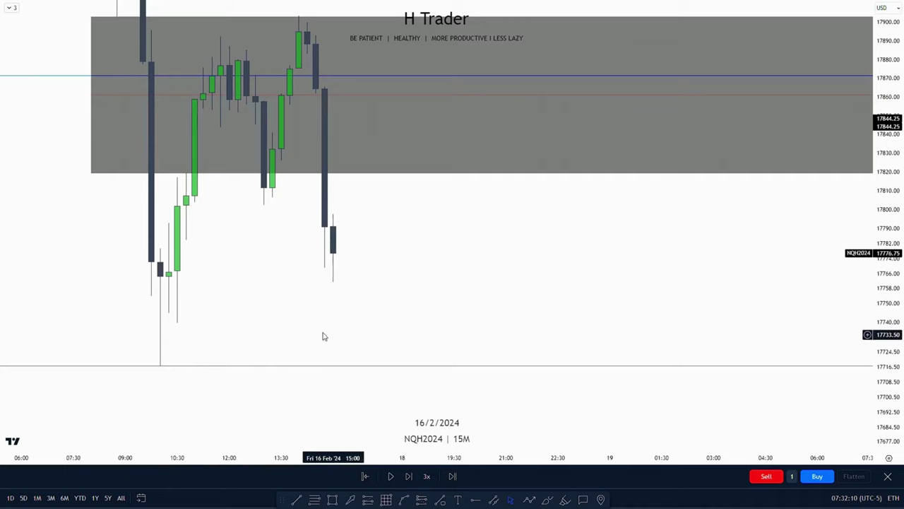
{"action": "left_click", "coordinate": [390, 476]}
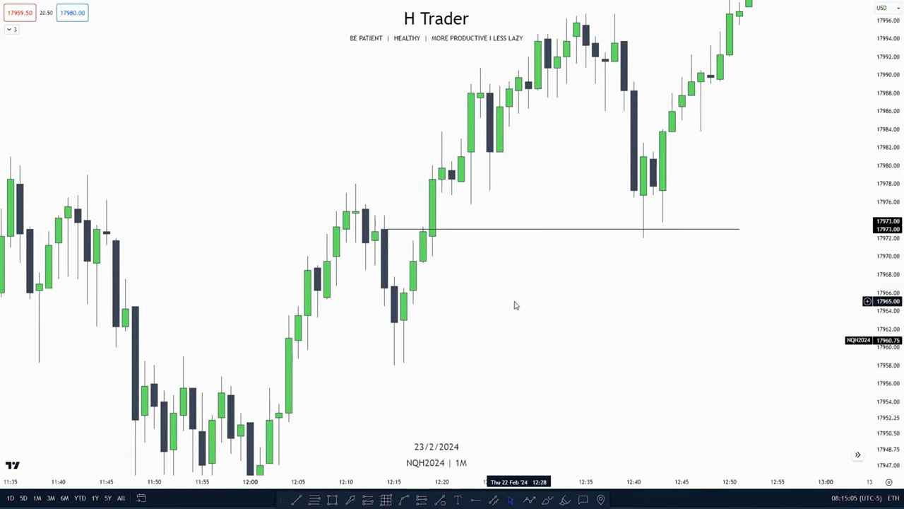
- Shade the gap between about 17958.75 and 17953.75 from 12:03 to 12:29 on the 1-minute chart, and delete the rectangle
{"action": "left_click_drag", "start_coordinate": [489, 299], "coordinate": [431, 303]}
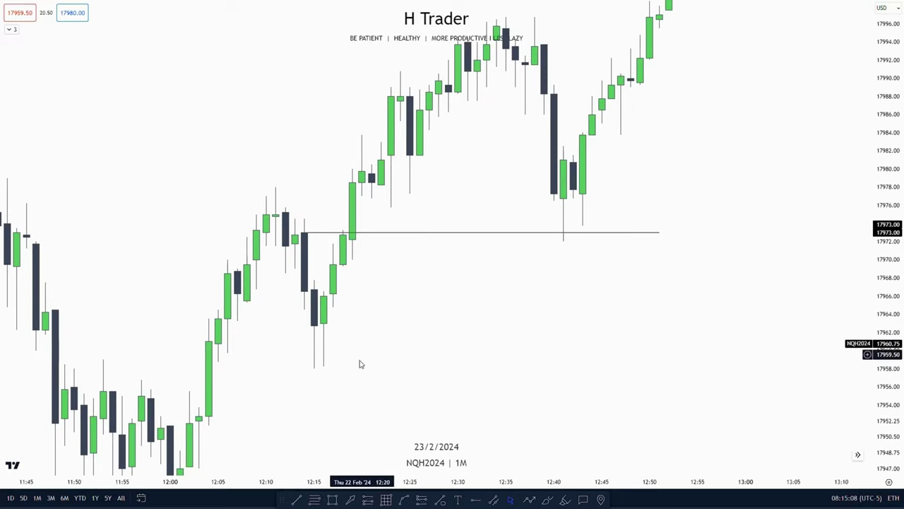
{"action": "mouse_move", "coordinate": [199, 408]}
{"action": "left_mouse_down"}
{"action": "mouse_move", "coordinate": [222, 359]}
{"action": "mouse_move", "coordinate": [448, 363]}
{"action": "left_mouse_up"}
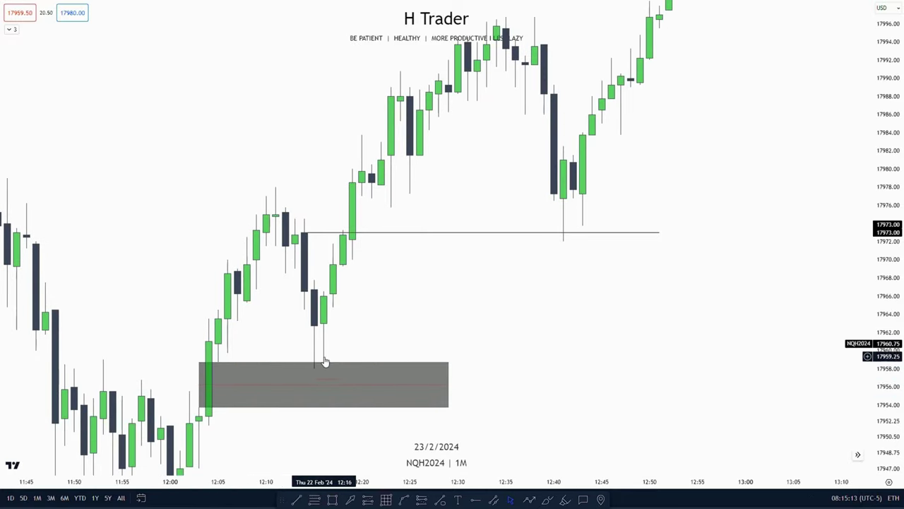
{"action": "key", "text": "Delete"}
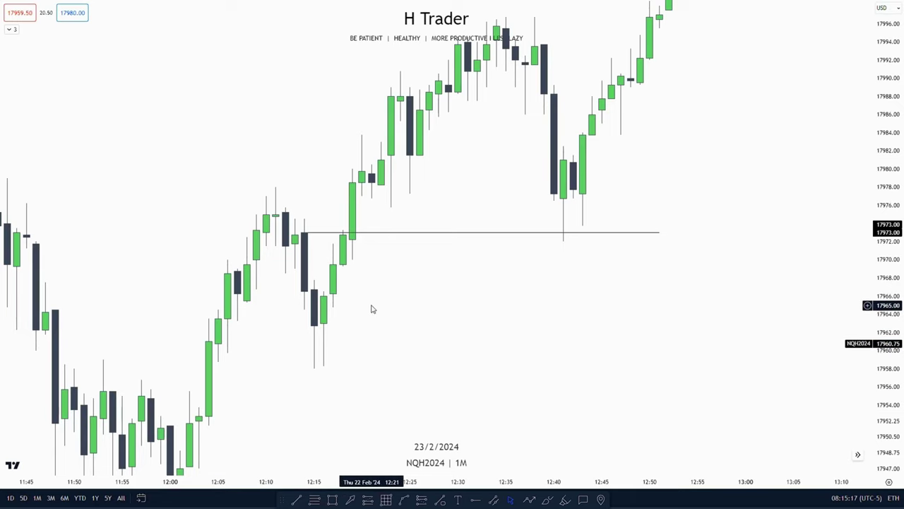
- Draw a gap rectangle between about 17977.00 and 17973.25, starting at 12:18 on 22 February and extending to about 12:55
{"action": "left_click_drag", "start_coordinate": [371, 306], "coordinate": [335, 355]}
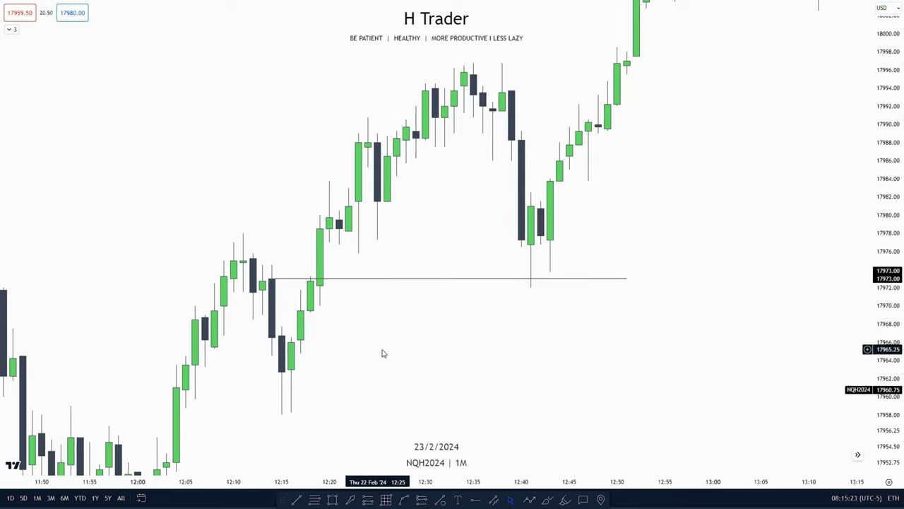
{"action": "left_click_drag", "start_coordinate": [383, 353], "coordinate": [330, 401]}
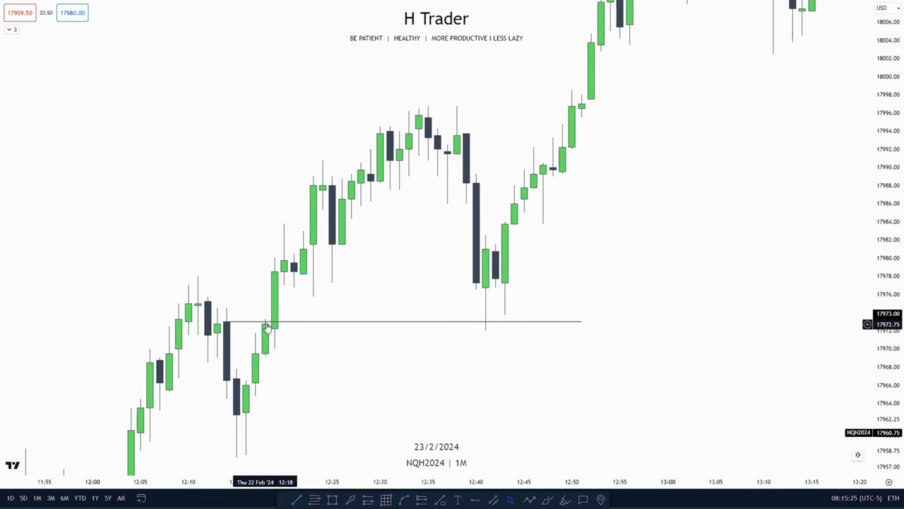
{"action": "left_click", "coordinate": [333, 499]}
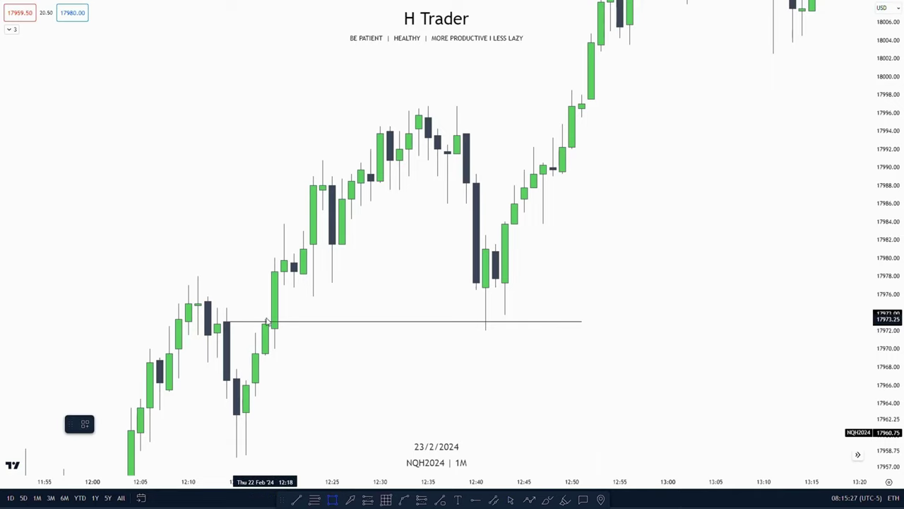
{"action": "mouse_move", "coordinate": [265, 318]}
{"action": "left_mouse_down"}
{"action": "mouse_move", "coordinate": [276, 268]}
{"action": "mouse_move", "coordinate": [284, 285]}
{"action": "mouse_move", "coordinate": [619, 302]}
{"action": "left_mouse_up"}
{"action": "left_click", "coordinate": [542, 393]}
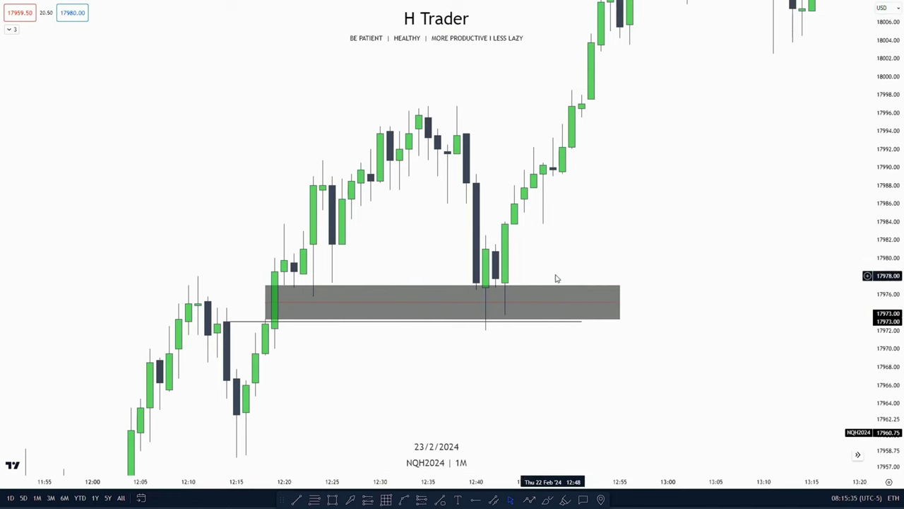
- Draw a horizontal trend line at the 17996.75 swing high, from 12:35 to about 13:06
{"action": "mouse_move", "coordinate": [580, 242]}
{"action": "left_mouse_down"}
{"action": "mouse_move", "coordinate": [541, 271]}
{"action": "mouse_move", "coordinate": [511, 319]}
{"action": "left_mouse_up"}
{"action": "left_click", "coordinate": [298, 499]}
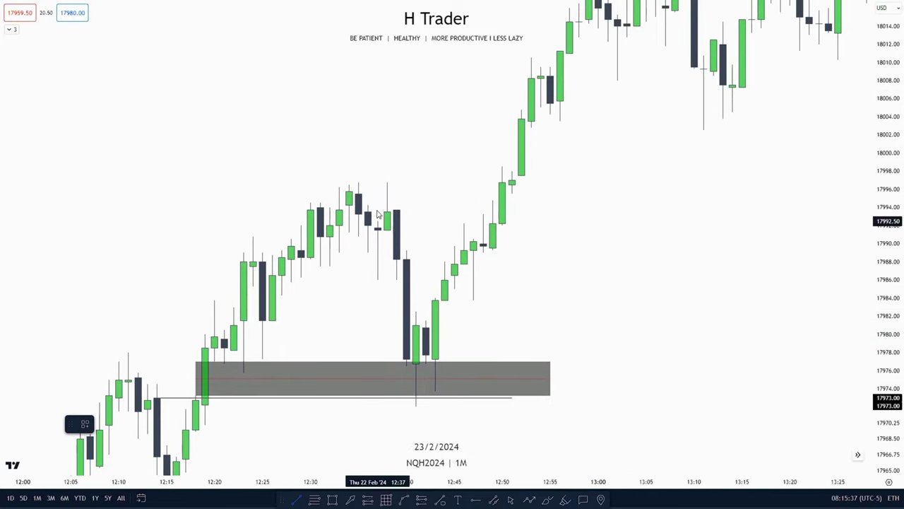
{"action": "left_click", "coordinate": [359, 186]}
{"action": "left_click", "coordinate": [653, 251]}
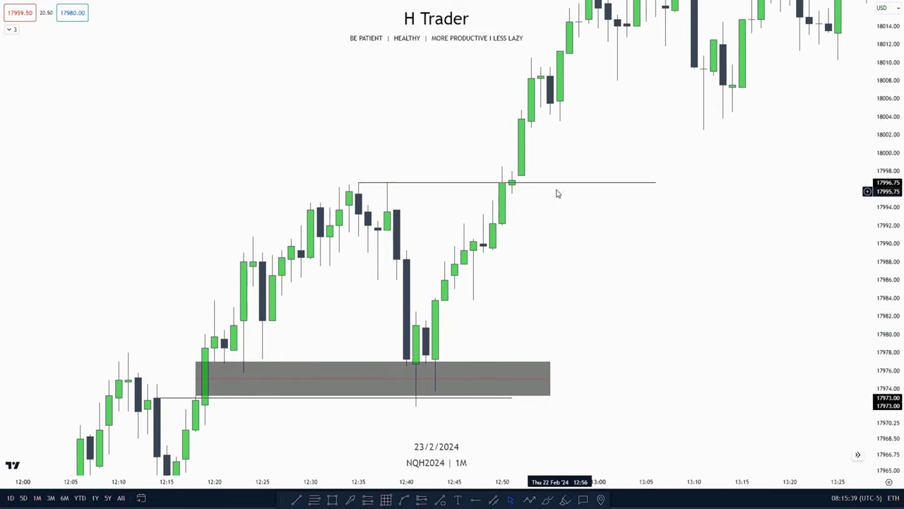